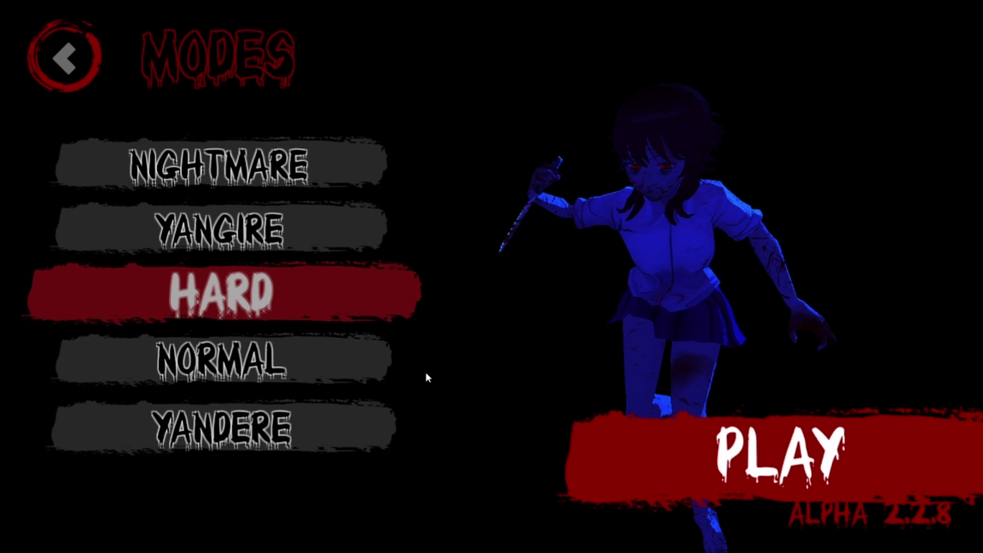
# - Restart the level, quit to the main menu, and begin a new HARD-mode game
pyautogui.press('Return')
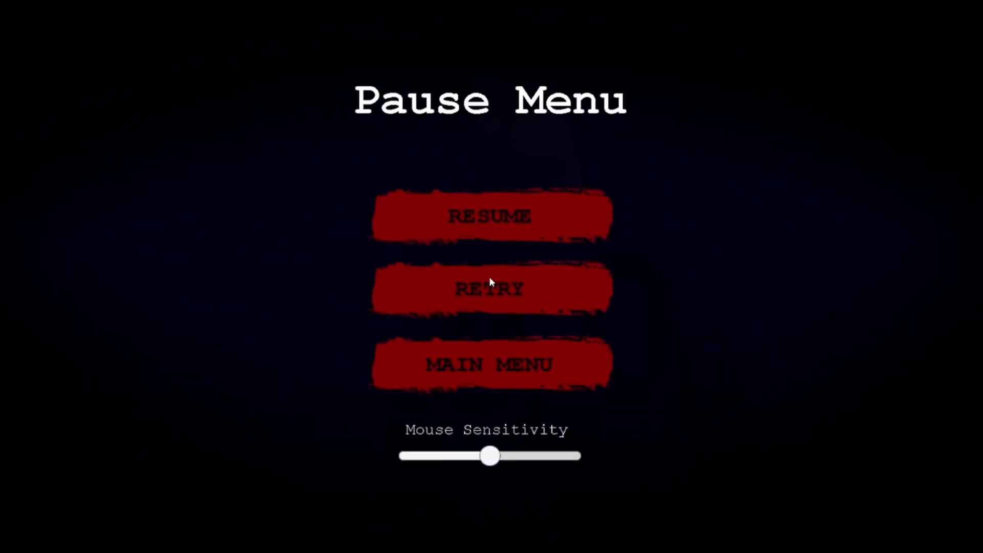
pyautogui.click(491, 283)
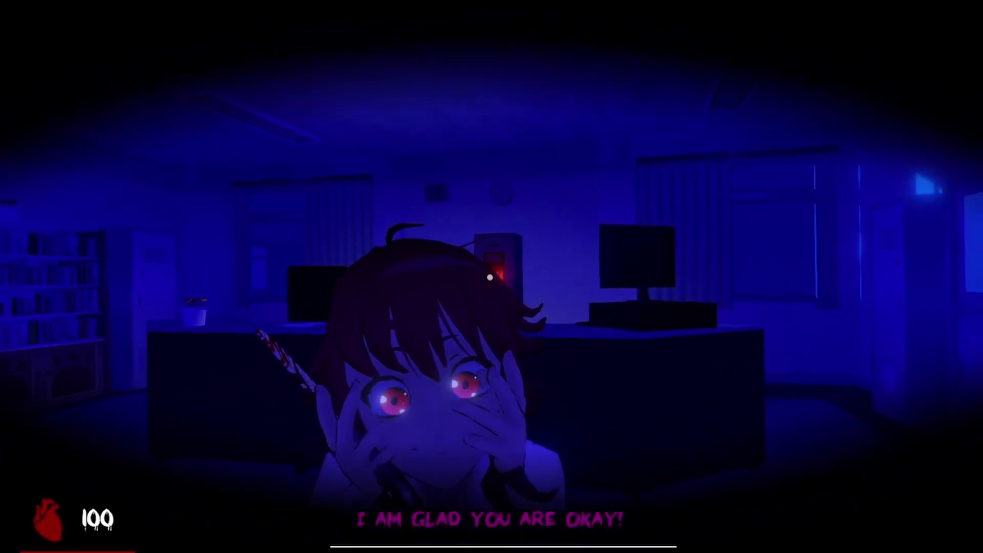
pyautogui.press('Escape')
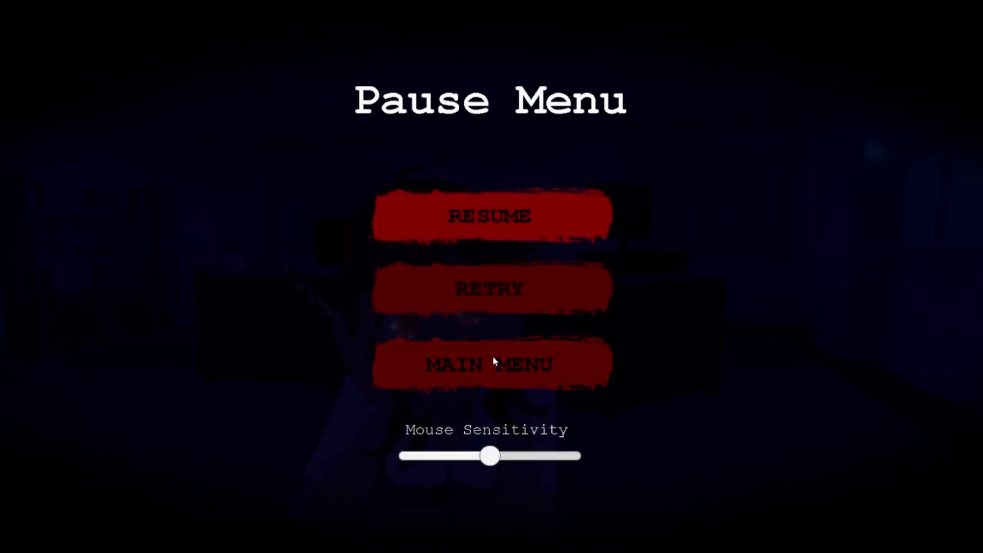
pyautogui.click(492, 362)
pyautogui.click(142, 230)
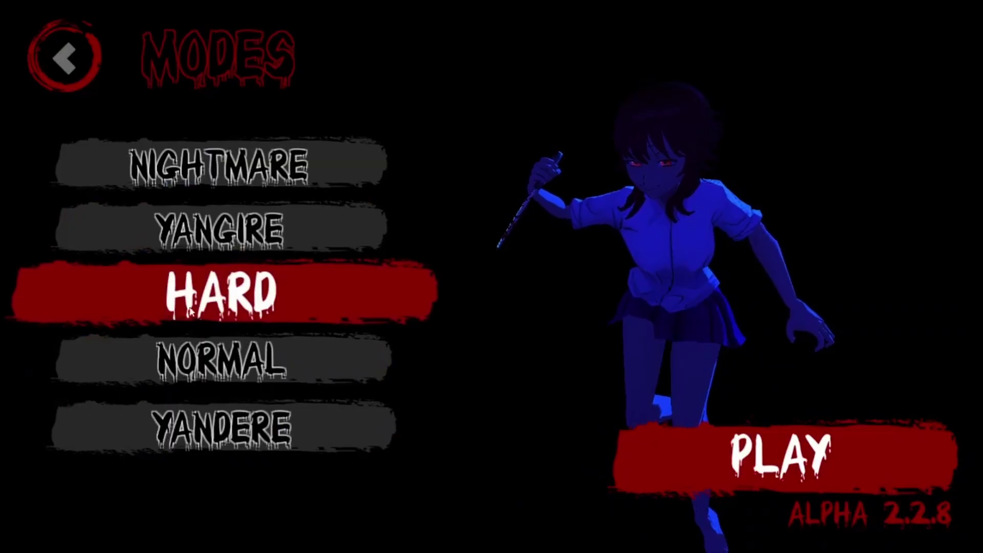
pyautogui.click(662, 446)
pyautogui.click(768, 489)
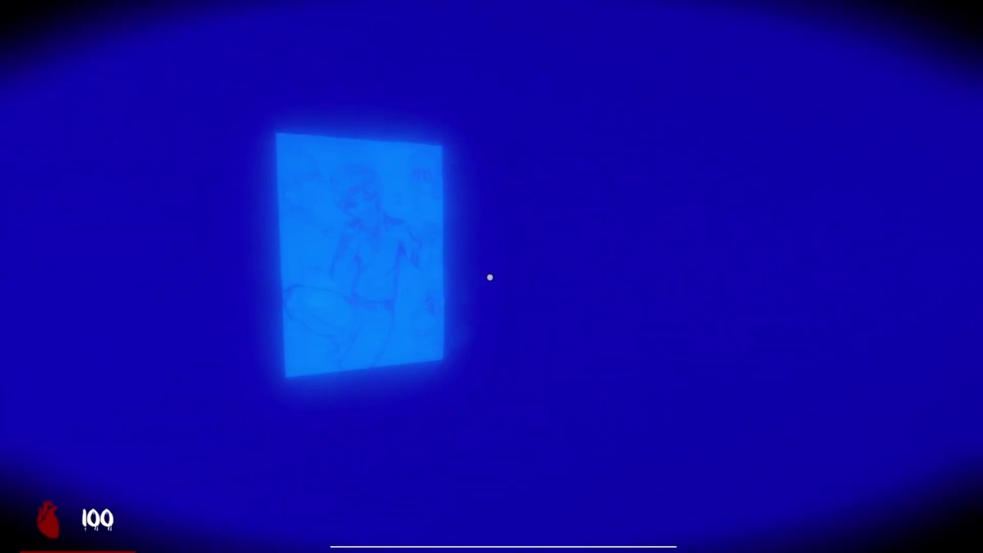
# - Search the room's page, locker and cabinets, and take the headmaster's room door key
pyautogui.press('e')
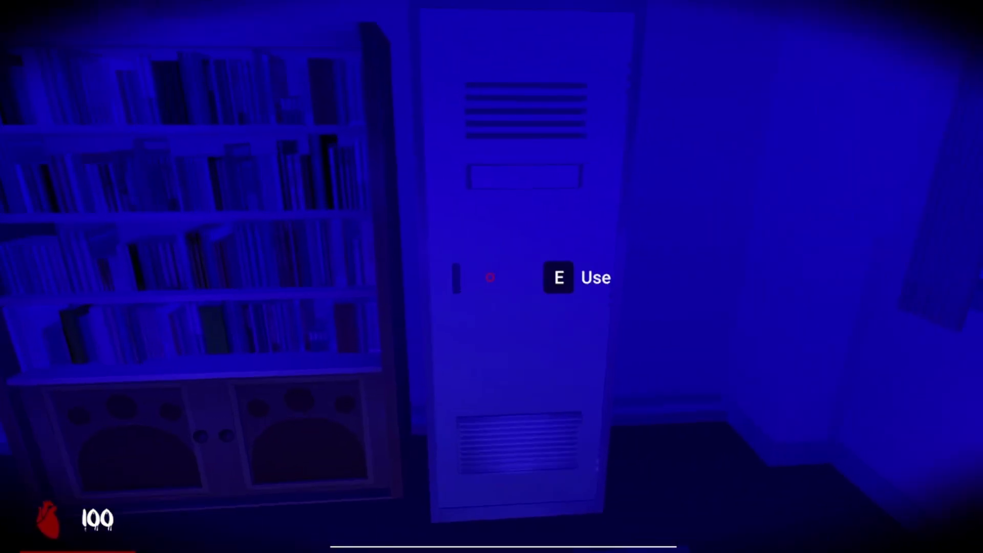
pyautogui.press('e')
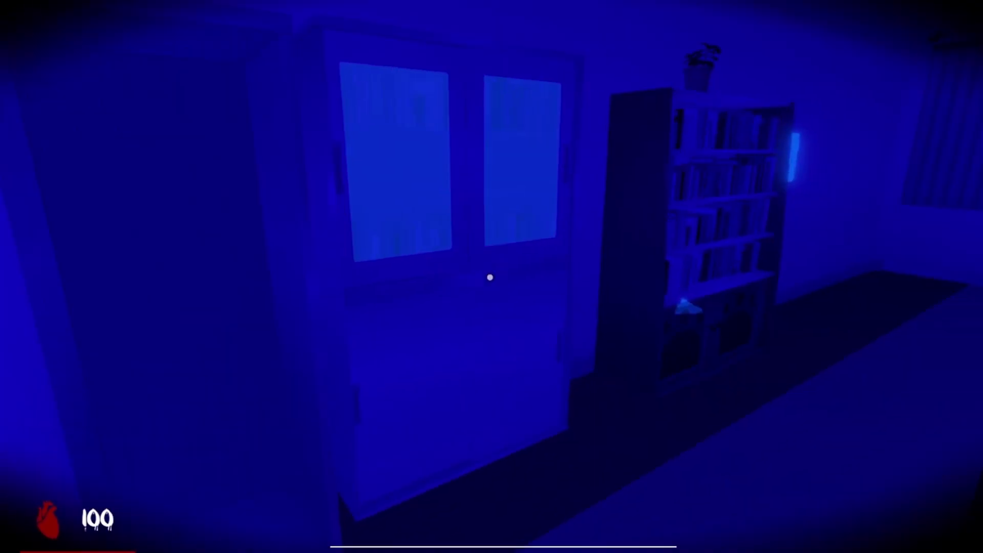
pyautogui.press('e')
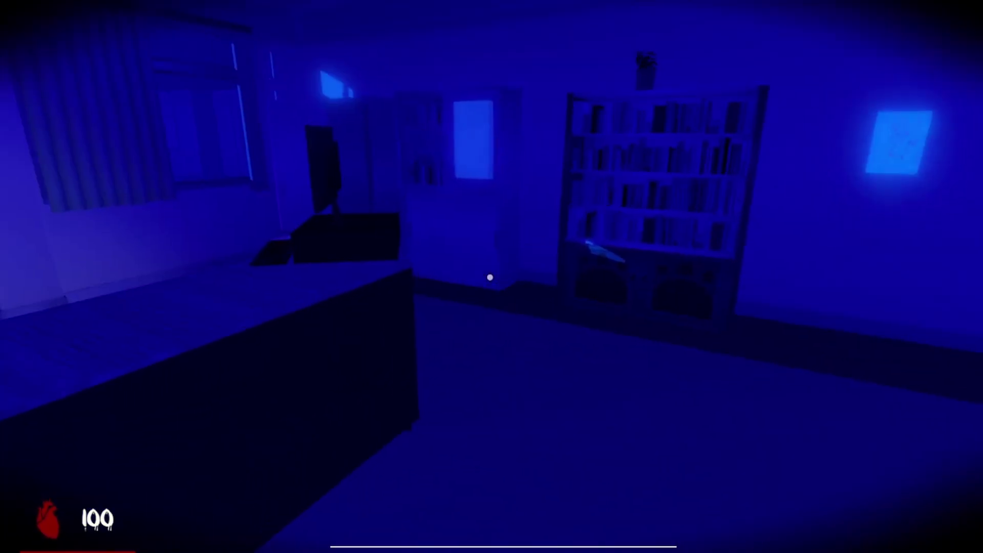
pyautogui.press('e')
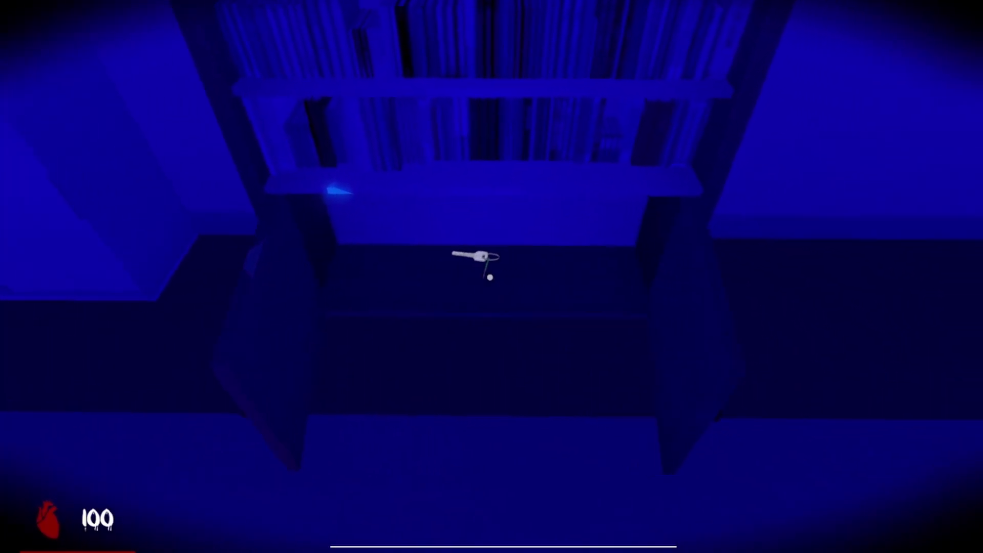
pyautogui.press('e')
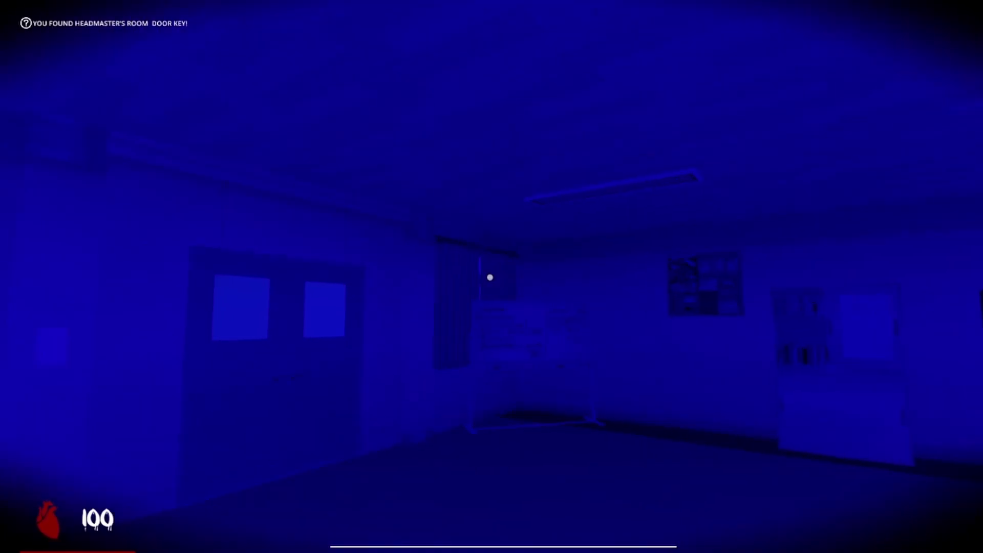
# - Unlock the door with the headmaster's key and walk into the hallway
pyautogui.press('w')
pyautogui.press('e')
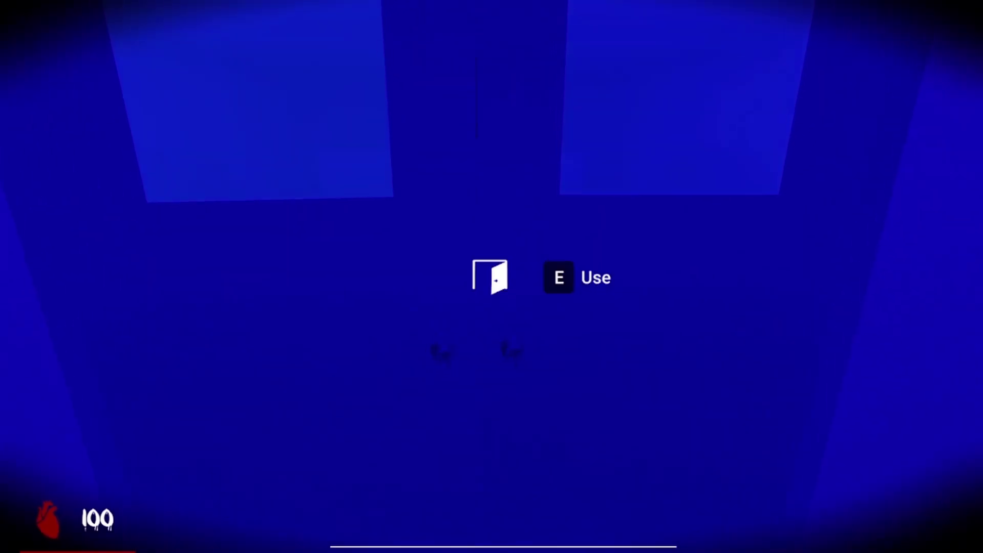
pyautogui.press('e')
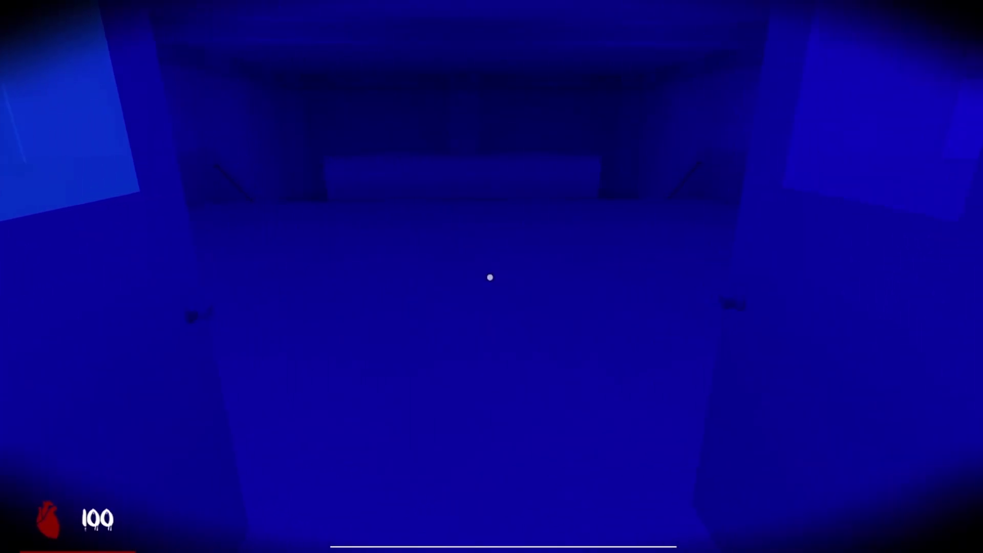
pyautogui.press('w')
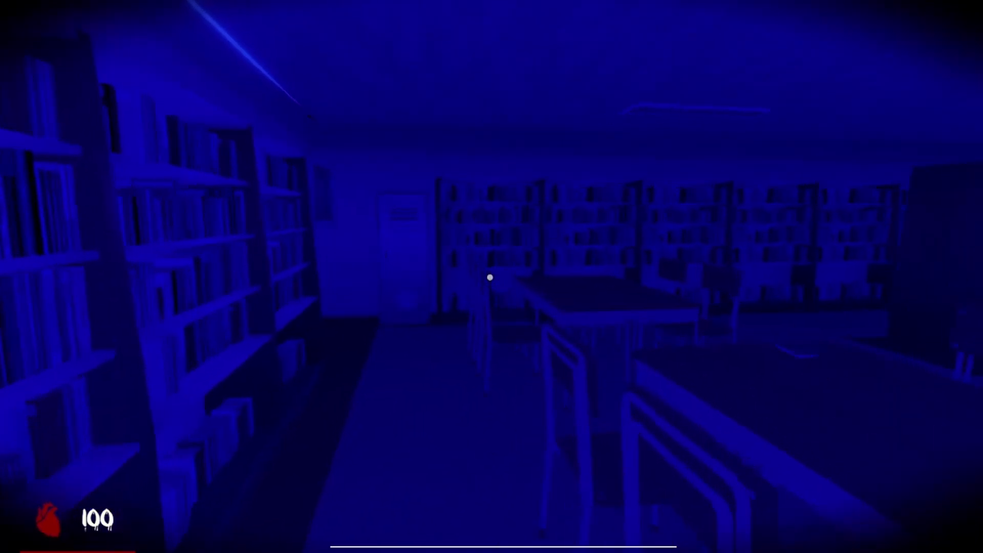
# - Go through the library's end door and hide in the vented locker
pyautogui.press('w')
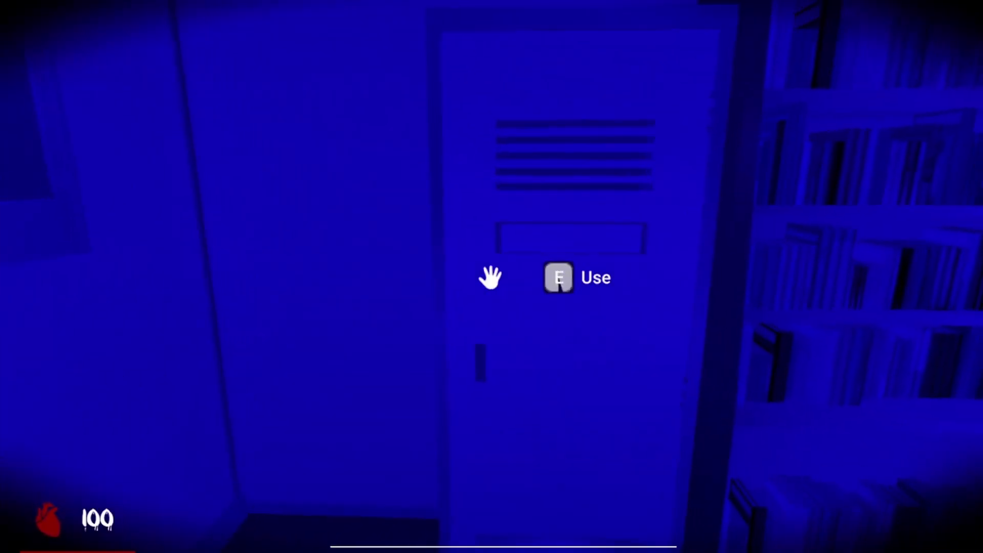
pyautogui.press('e')
pyautogui.press('w')
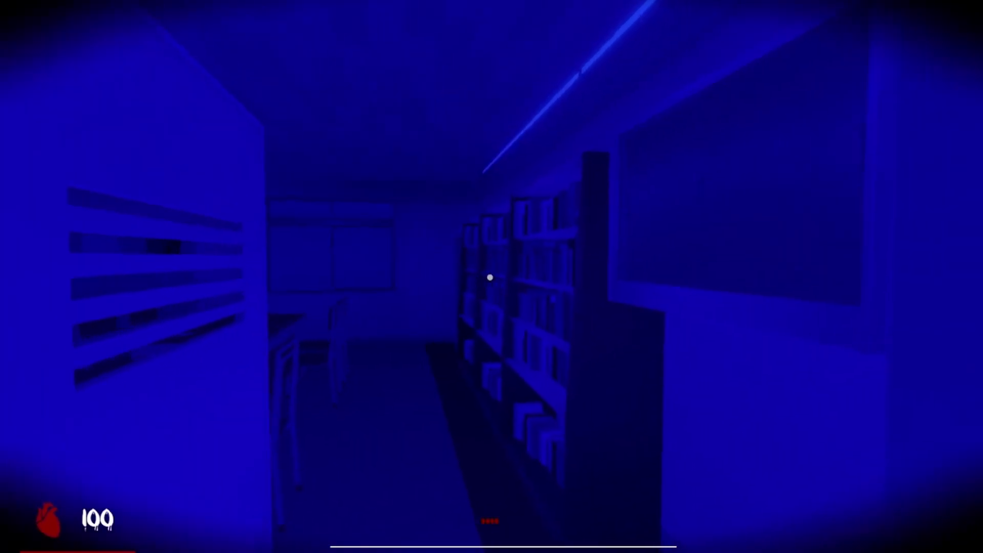
pyautogui.press('w')
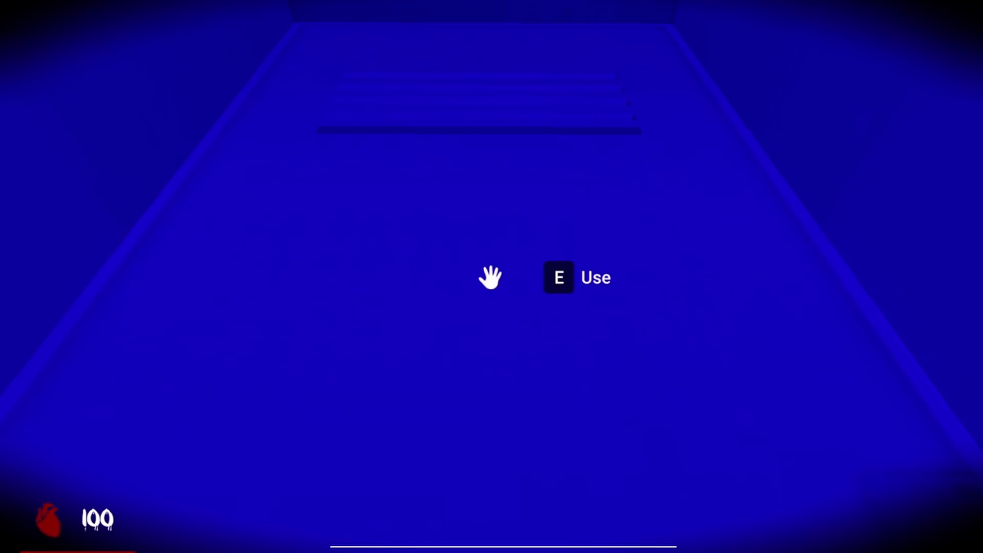
pyautogui.press('w')
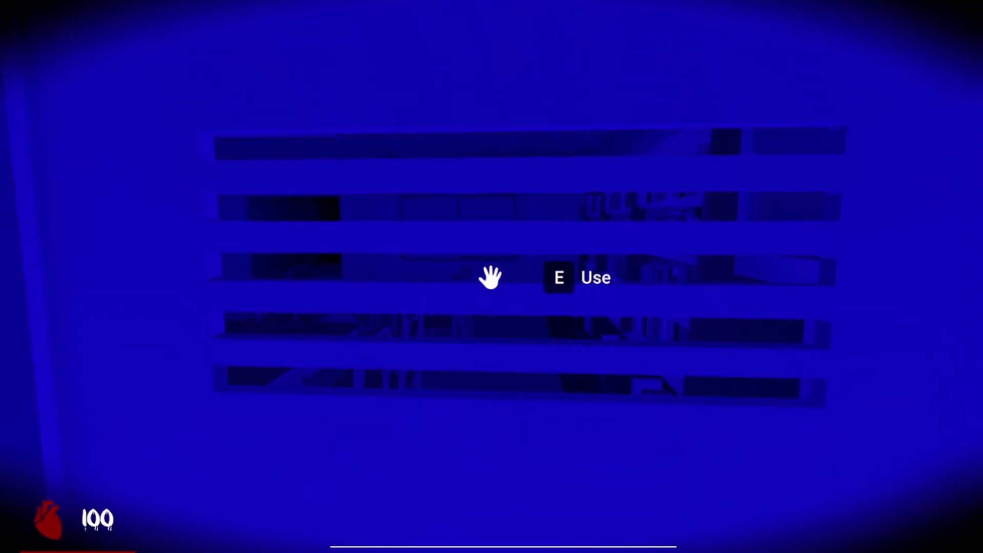
# - Leave the locker and walk past room A1 into the classroom
pyautogui.press('e')
pyautogui.press('w')
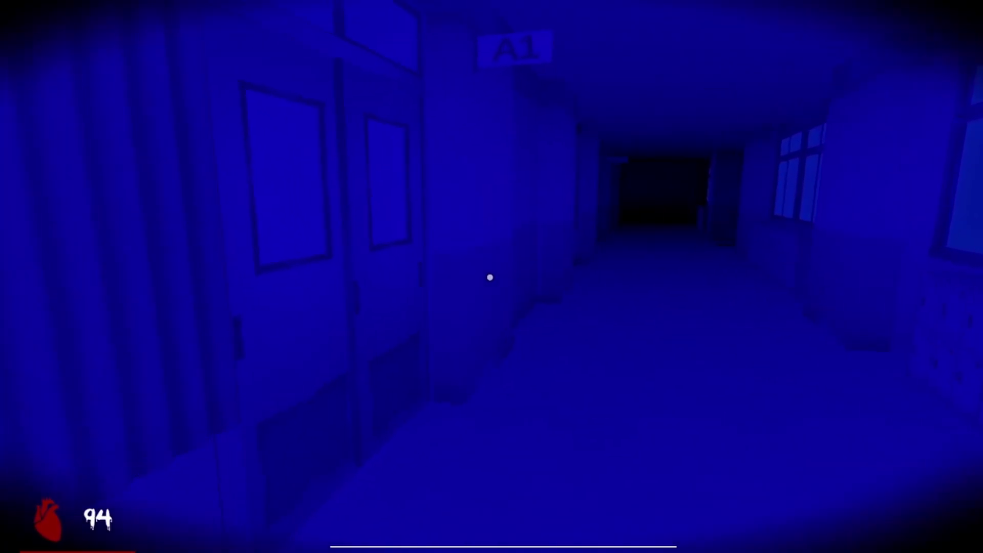
pyautogui.press('w')
pyautogui.press('e')
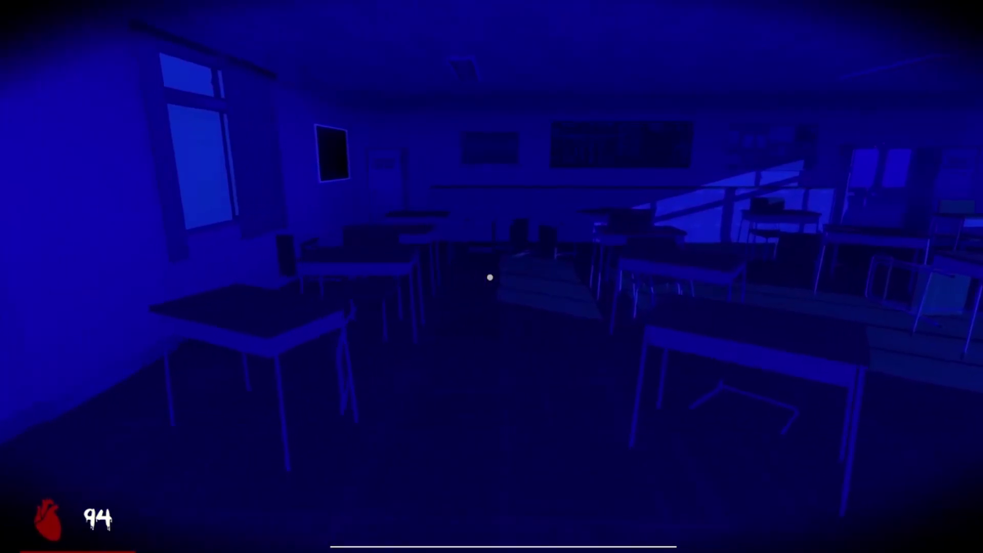
pyautogui.press('w')
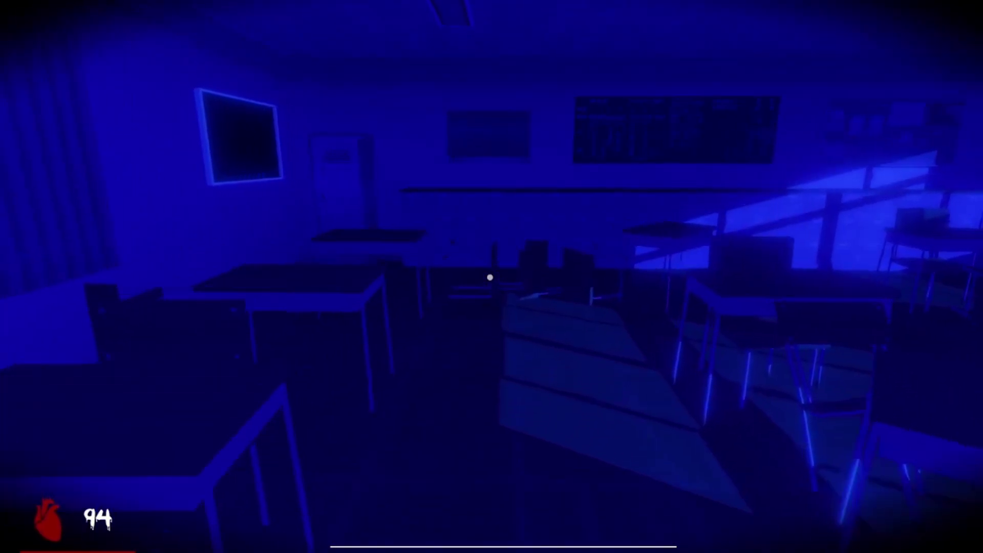
pyautogui.press('w')
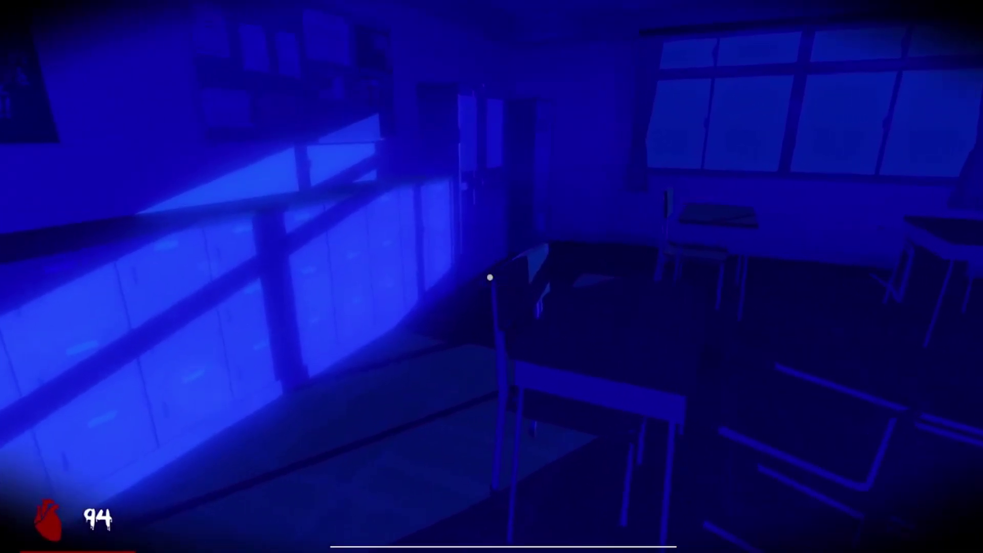
# - Search the classroom cabinet and move among the desks toward the windows
pyautogui.press('w')
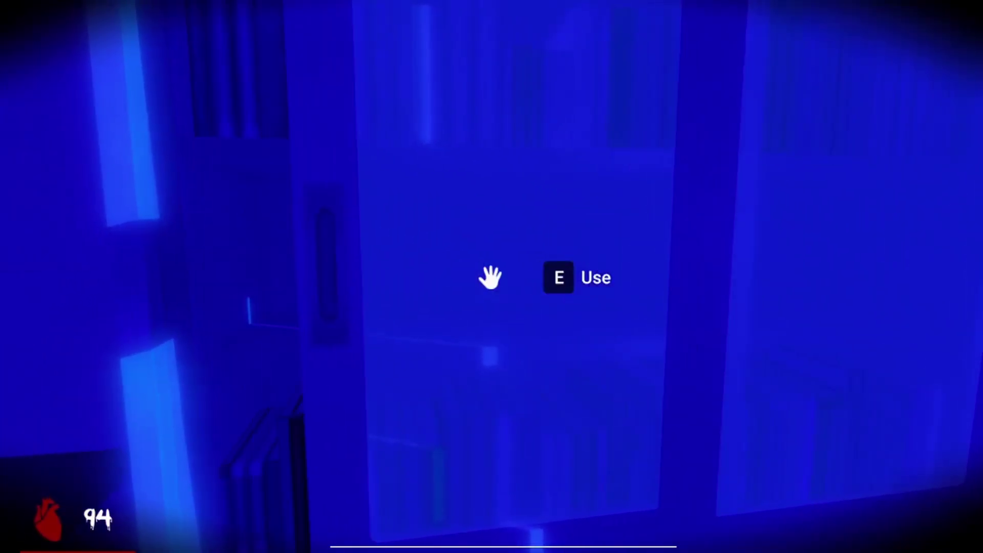
pyautogui.press('e')
pyautogui.press('e')
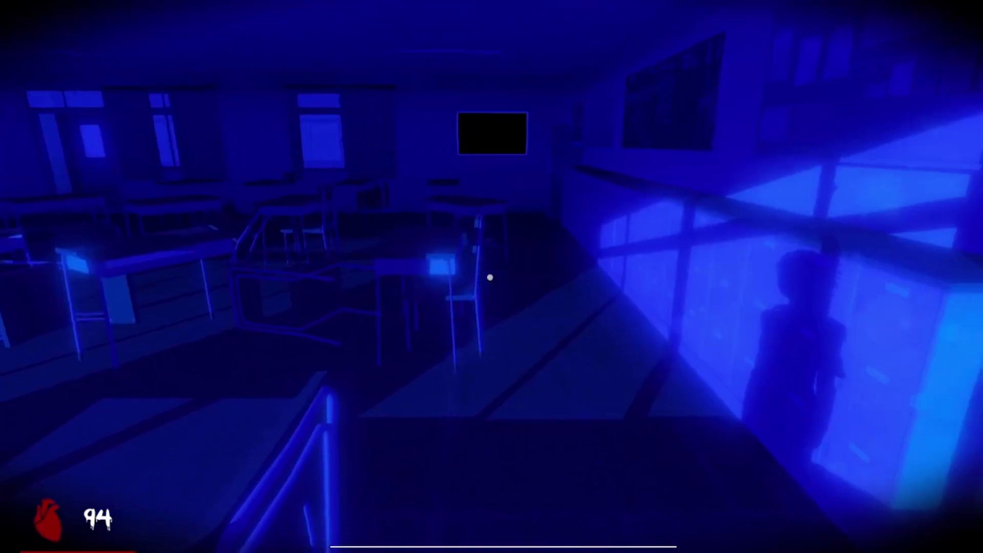
pyautogui.press('w')
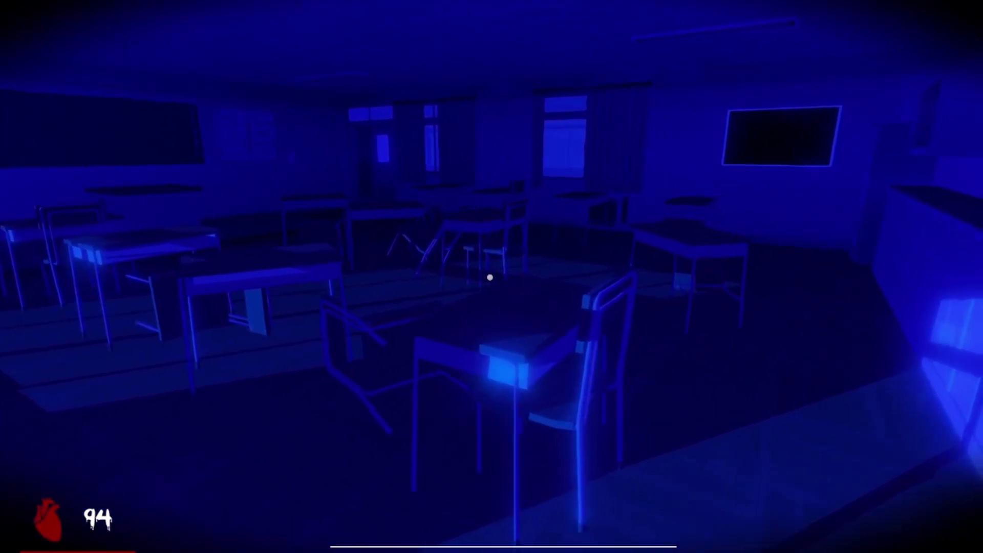
pyautogui.press('w')
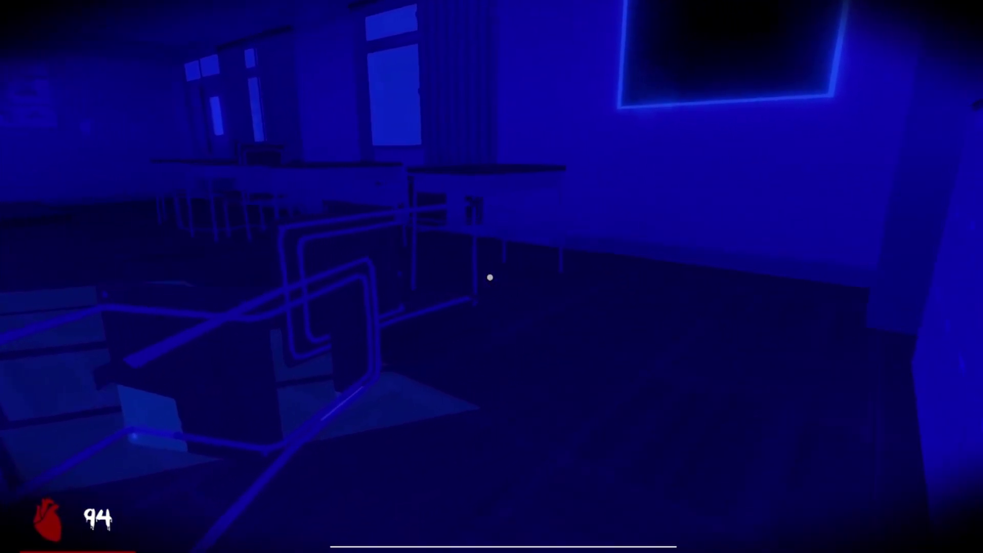
pyautogui.press('w')
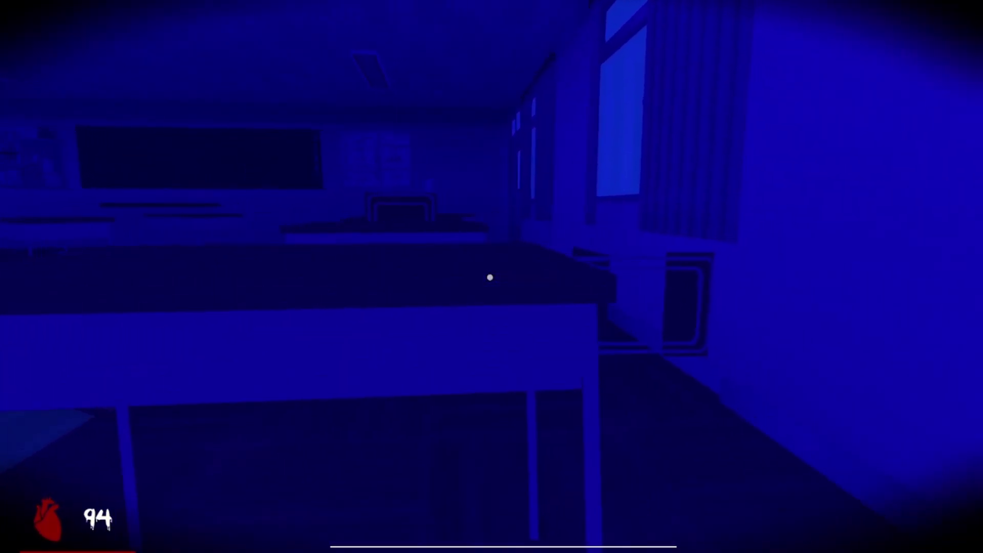
# - Crouch among the desks, then head back through the door into the hallway
pyautogui.press('w')
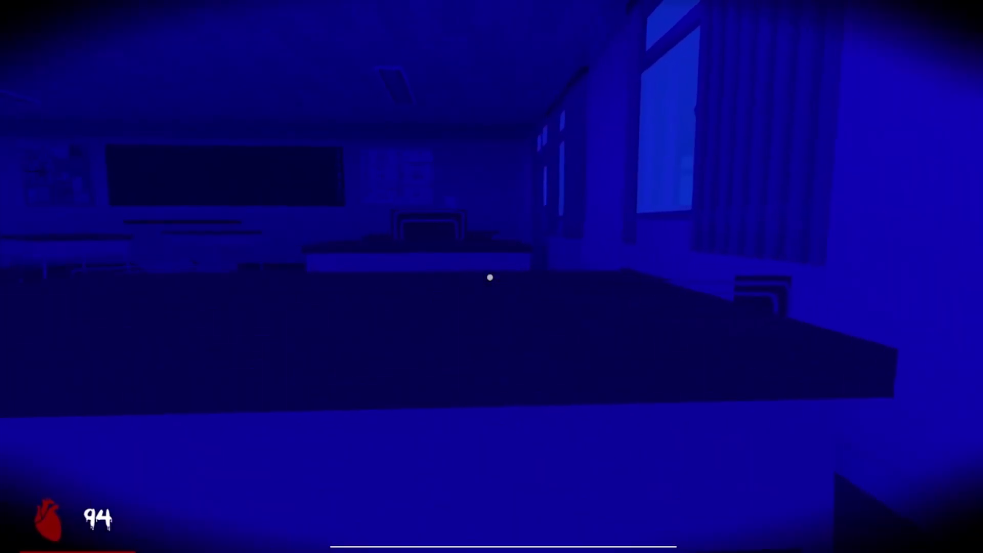
pyautogui.press('w')
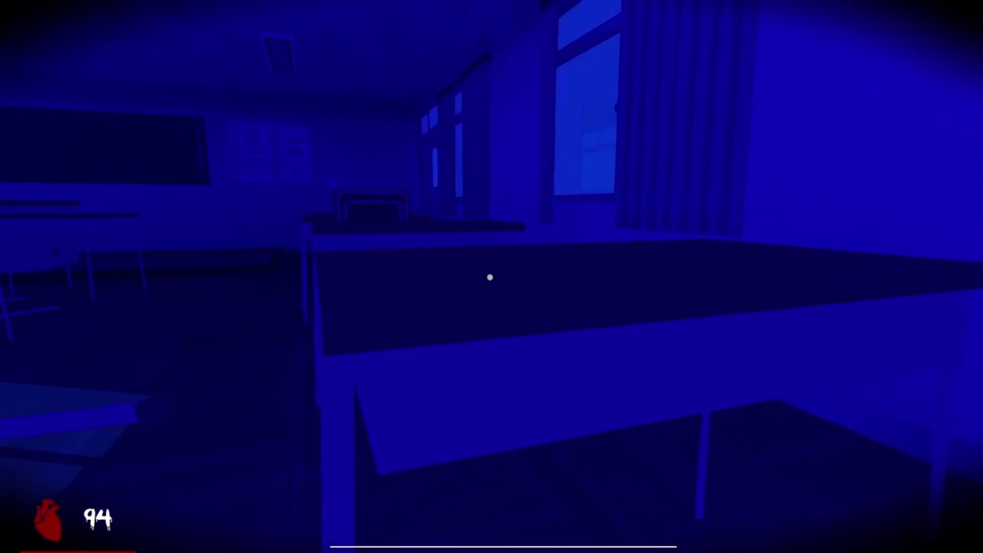
pyautogui.press('w')
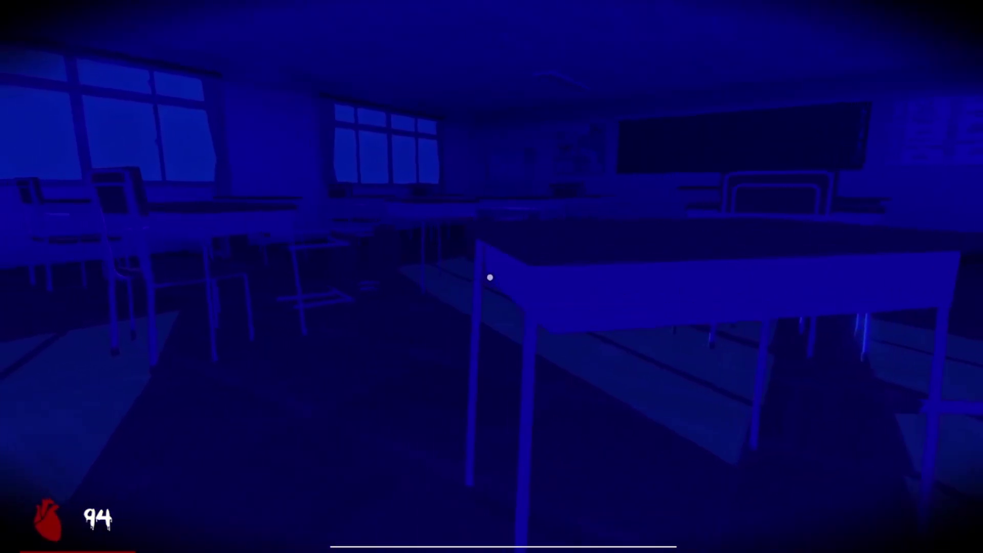
pyautogui.press('w')
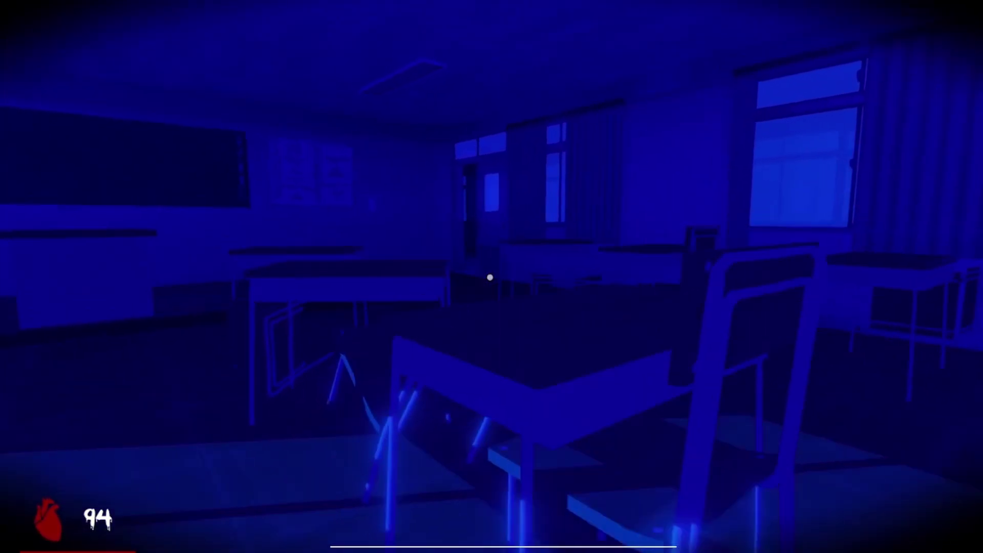
pyautogui.press('w')
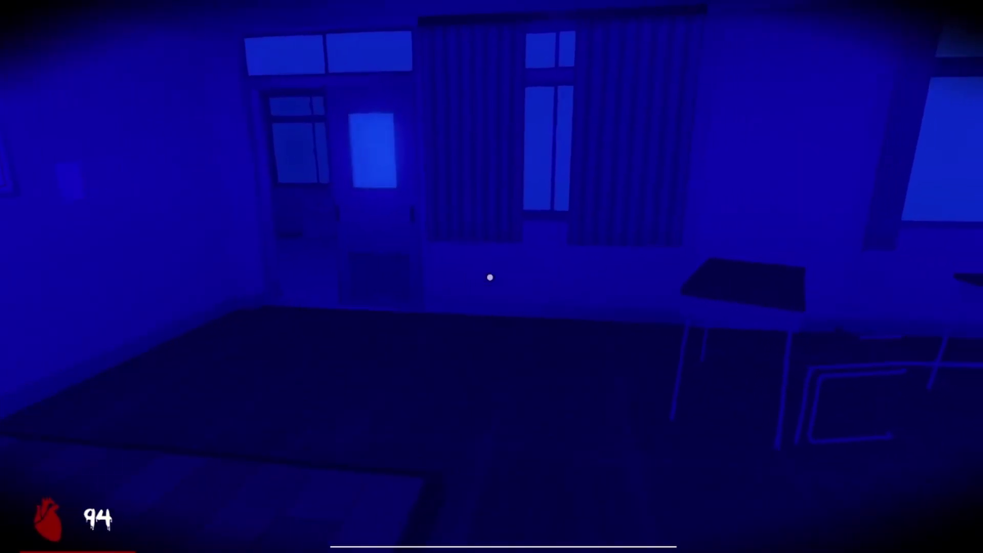
pyautogui.press('w')
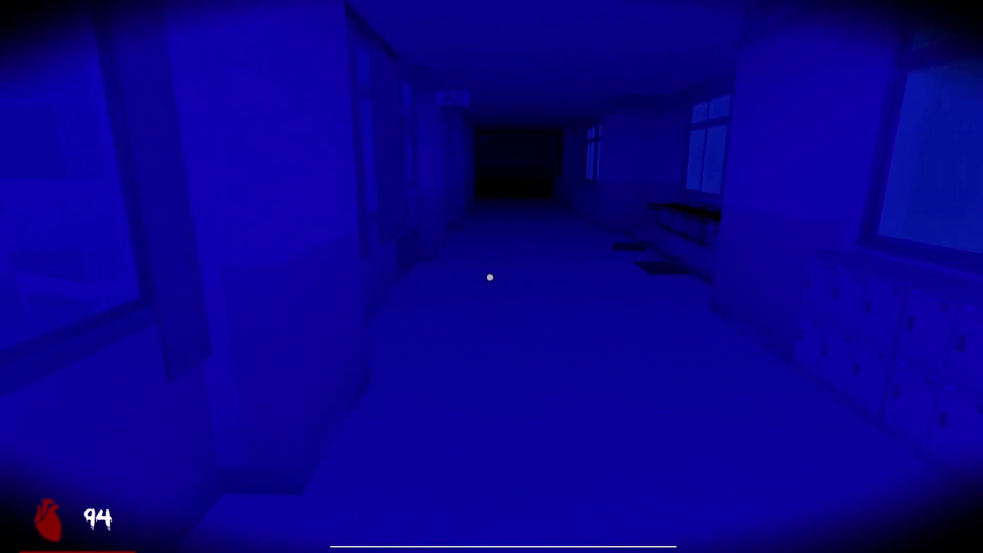
# - Check the hallway sink and locked double door, then advance down the dark hallway
pyautogui.press('w')
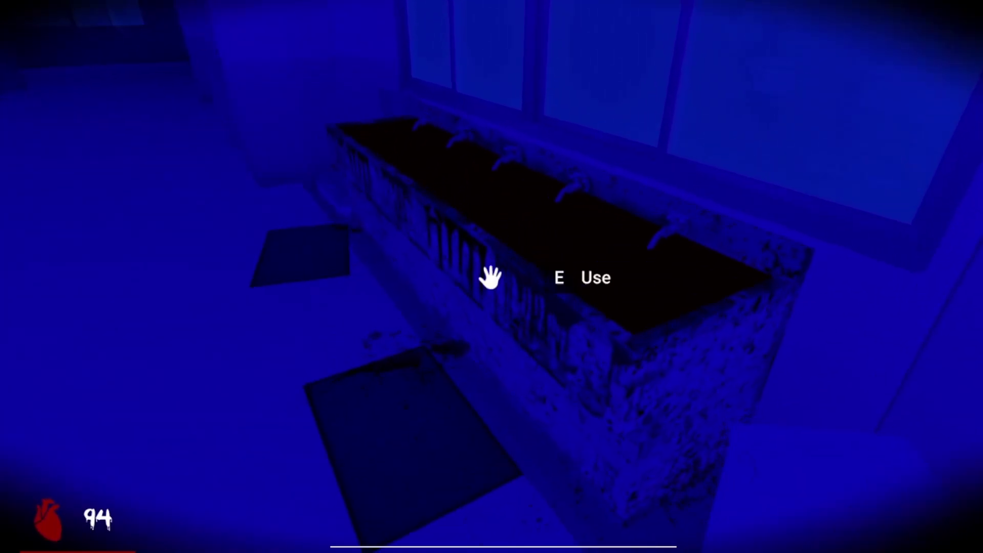
pyautogui.press('w')
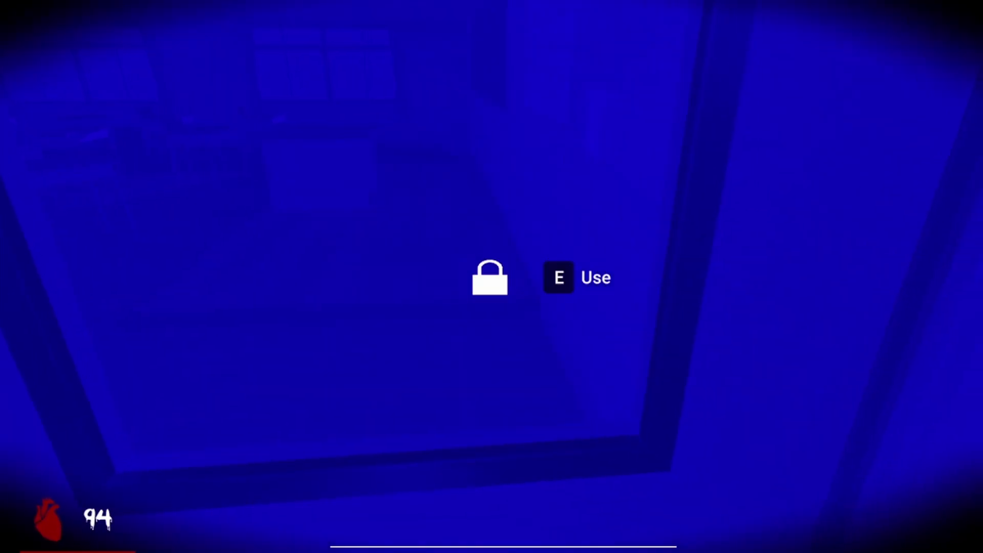
pyautogui.press('w')
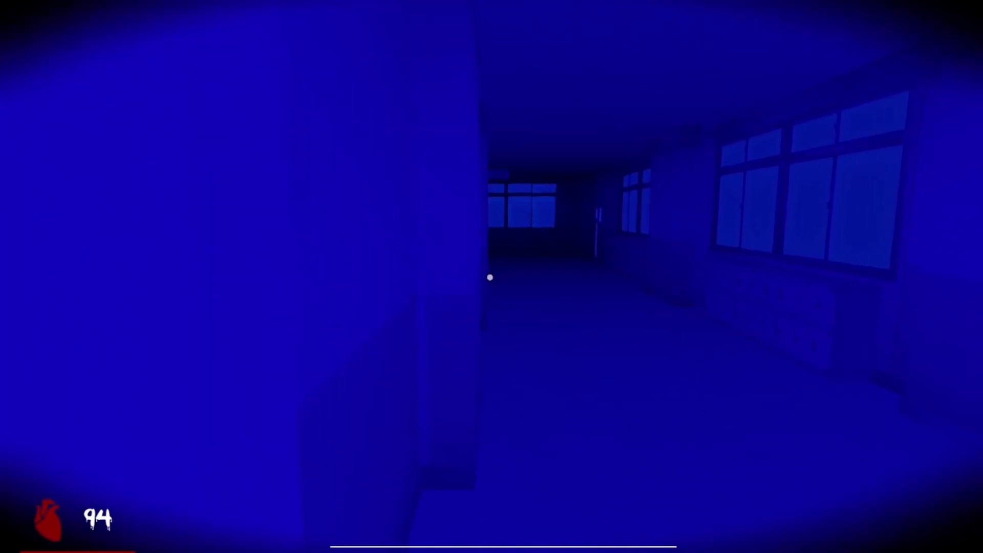
pyautogui.press('w')
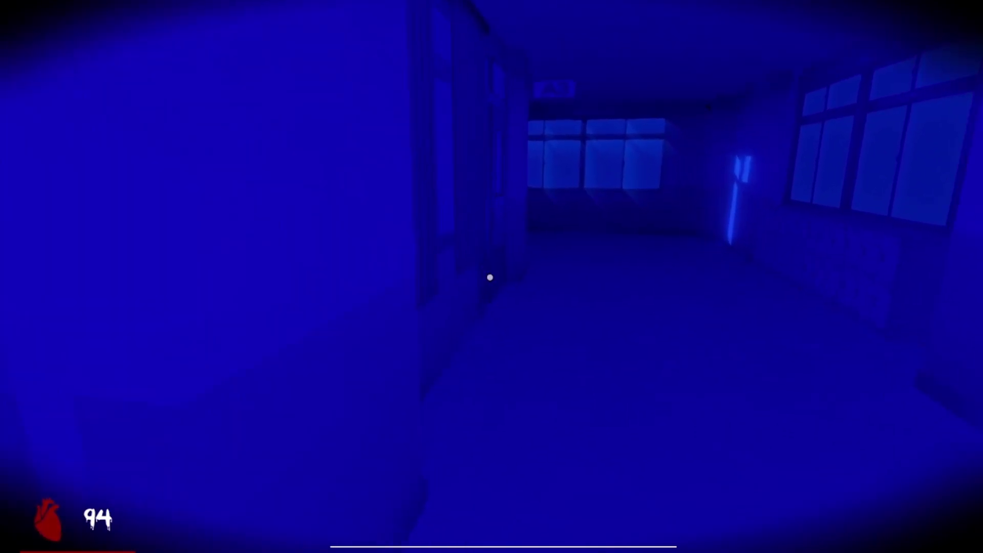
pyautogui.press('w')
pyautogui.press('w')
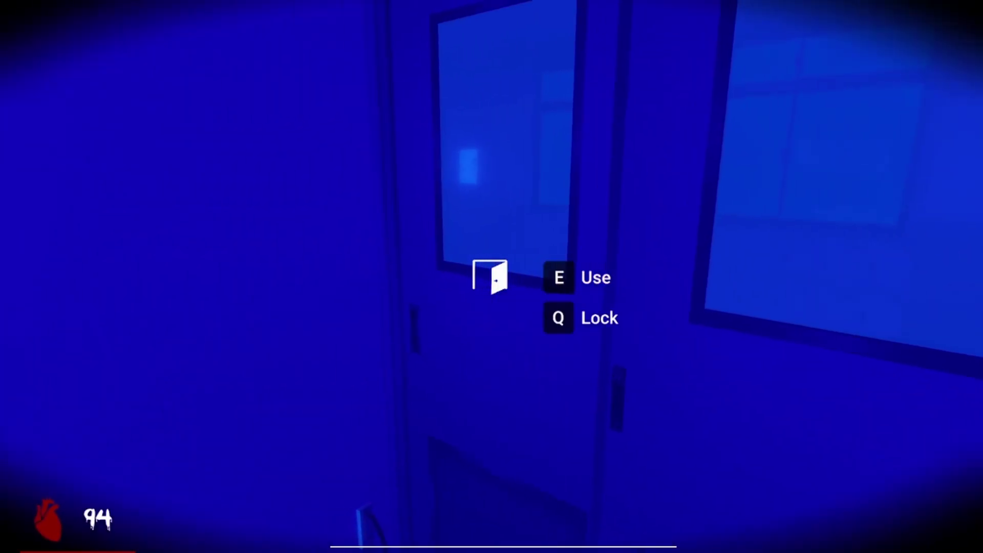
# - Enter the classroom, take the B1 door key, and hide in a locker
pyautogui.press('e')
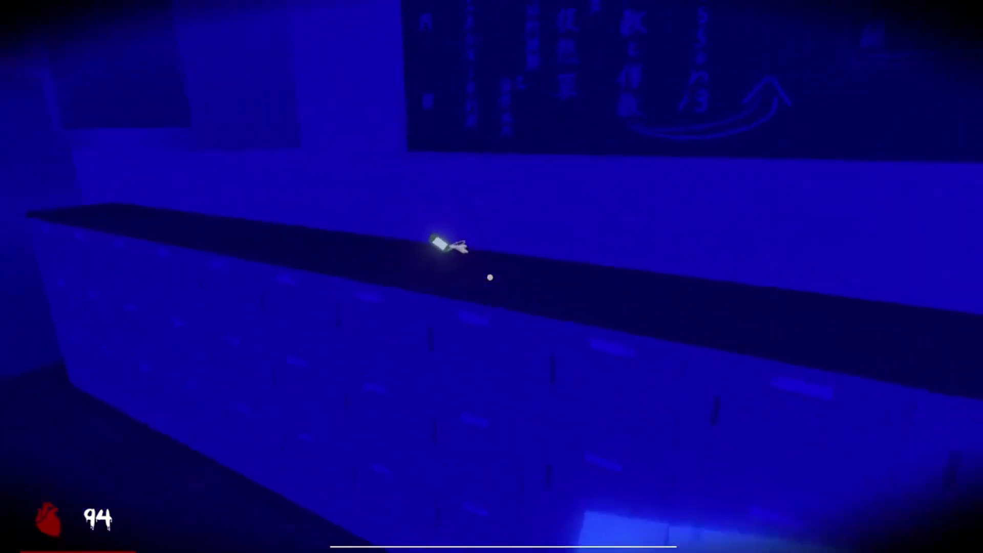
pyautogui.press('e')
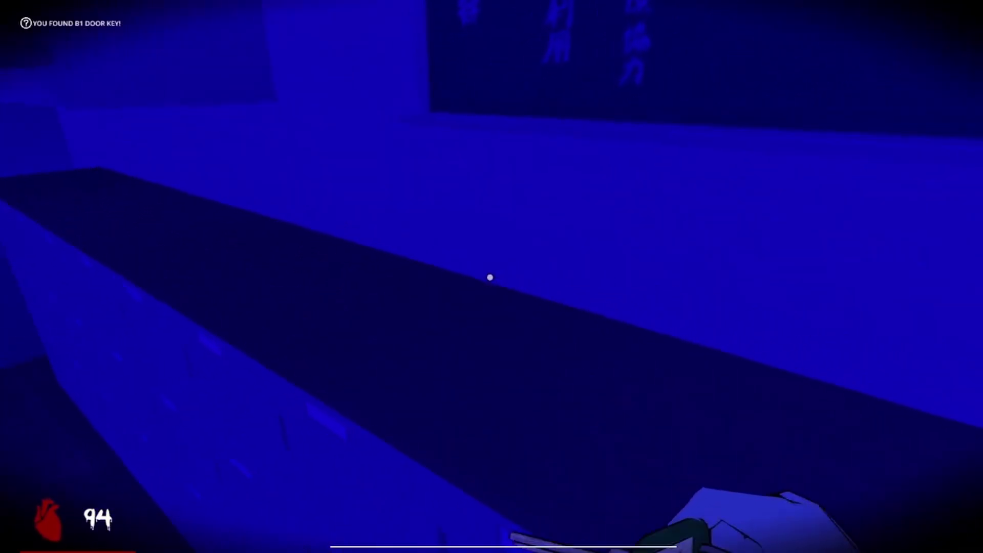
pyautogui.press('w')
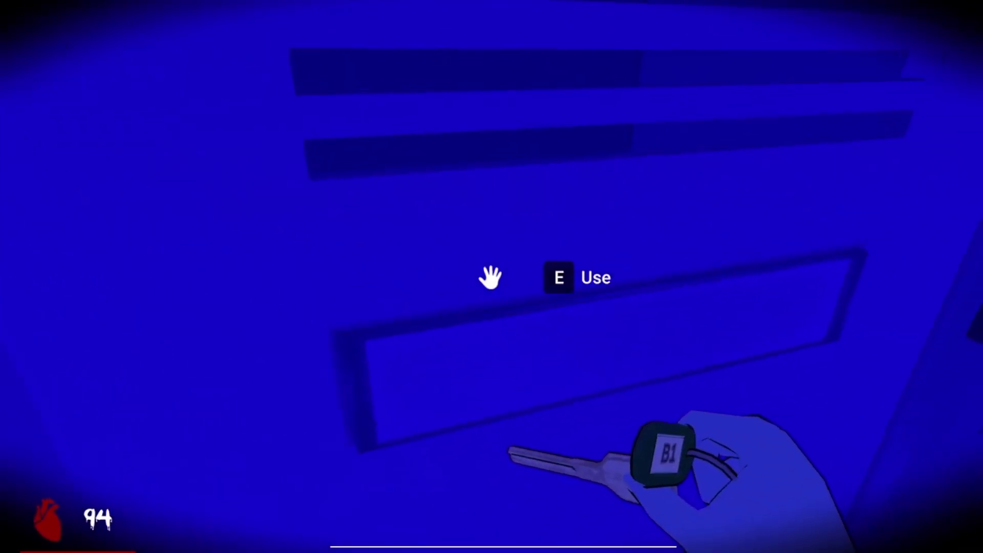
pyautogui.press('e')
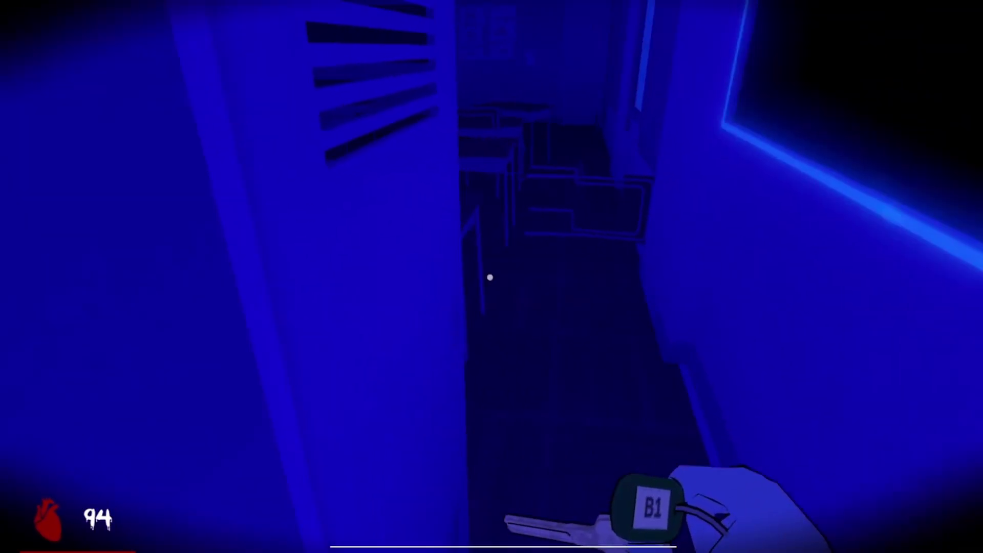
pyautogui.press('e')
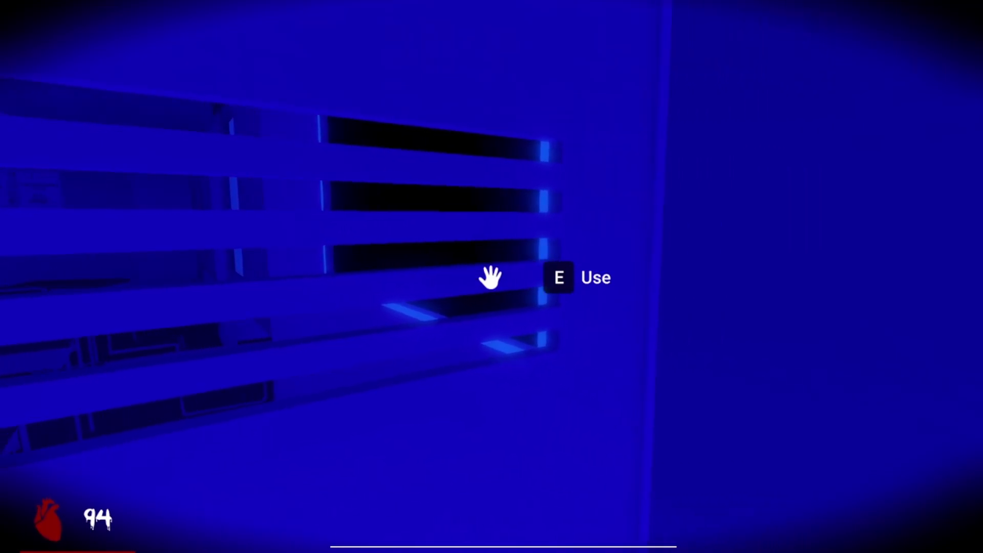
# - Leave the locker and unlock the classroom double doors with the B1 key
pyautogui.press('w')
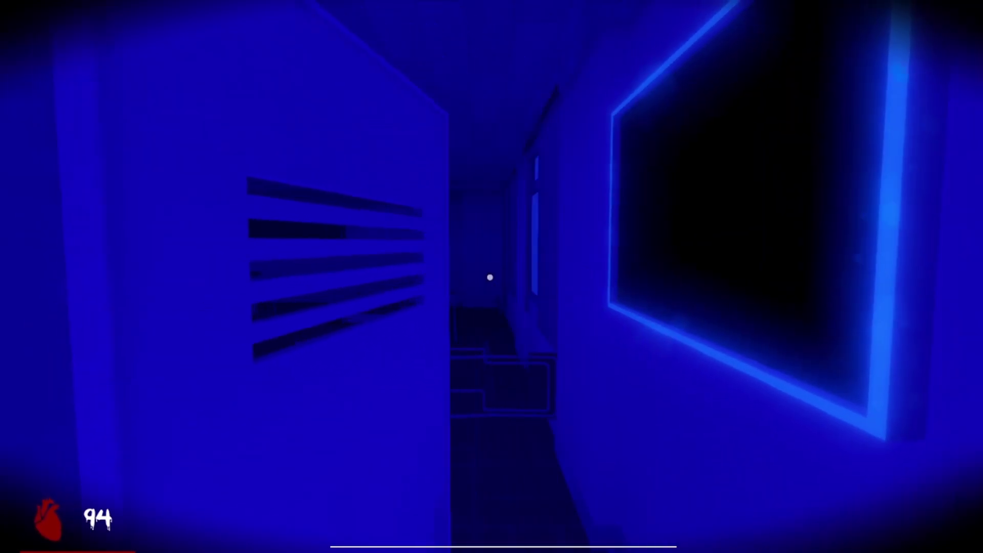
pyautogui.press('w')
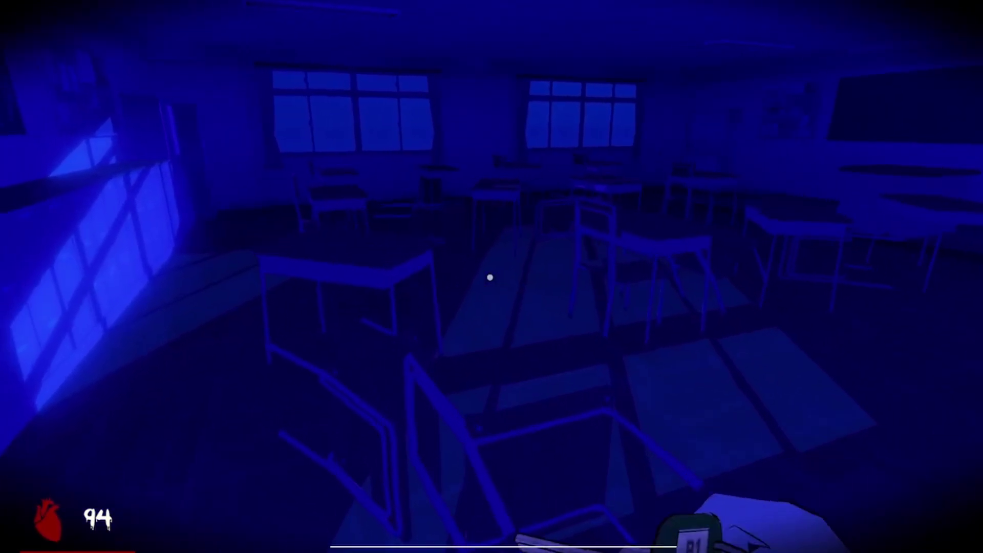
pyautogui.press('w')
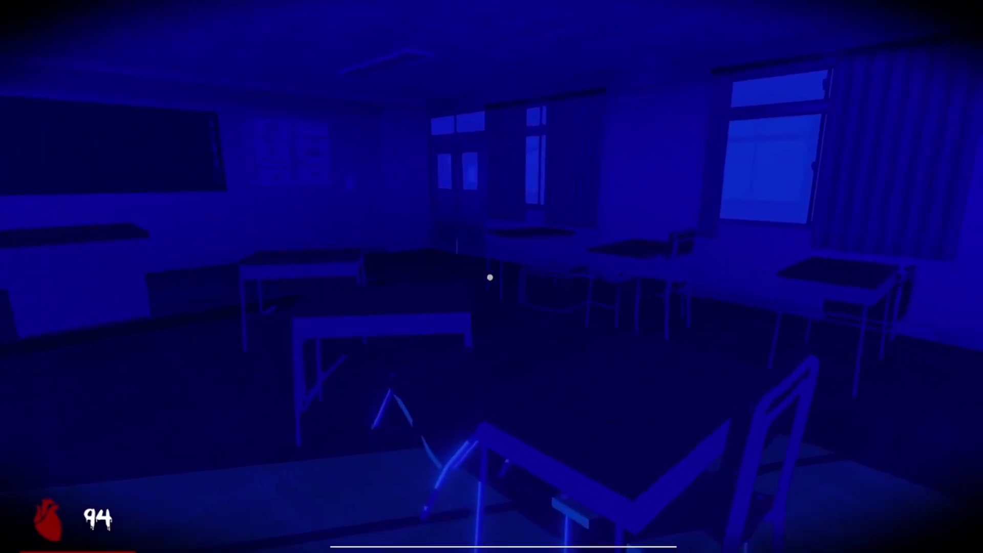
pyautogui.press('w')
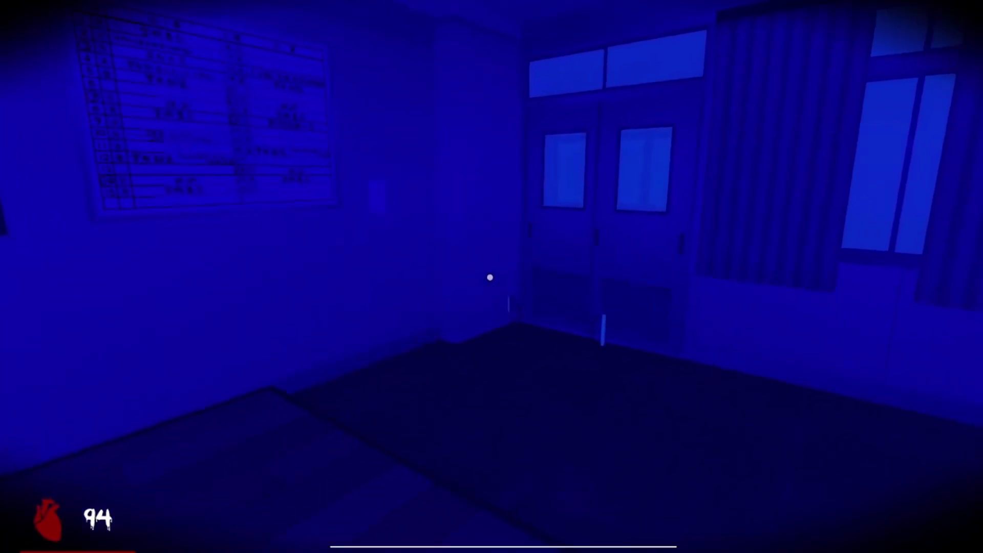
pyautogui.press('w')
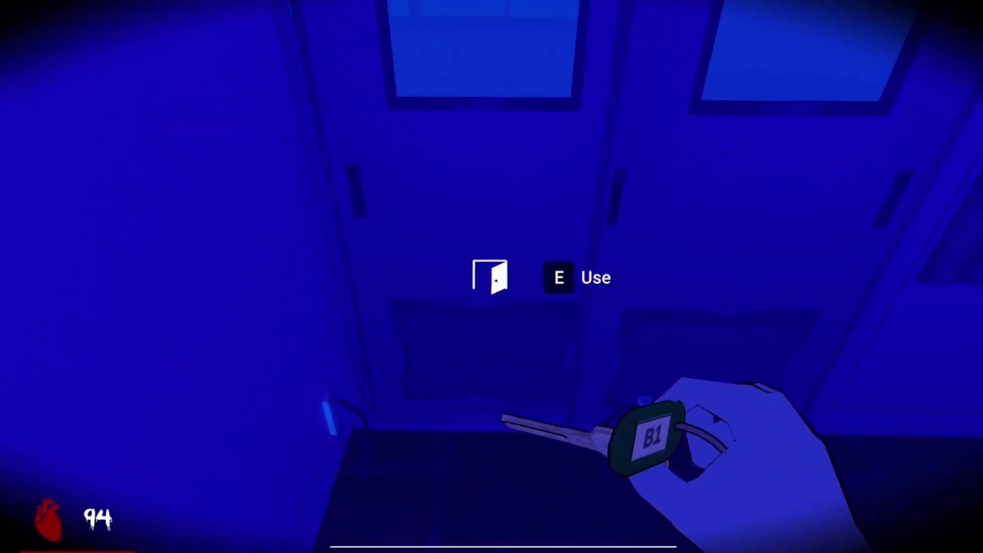
pyautogui.press('e')
pyautogui.press('w')
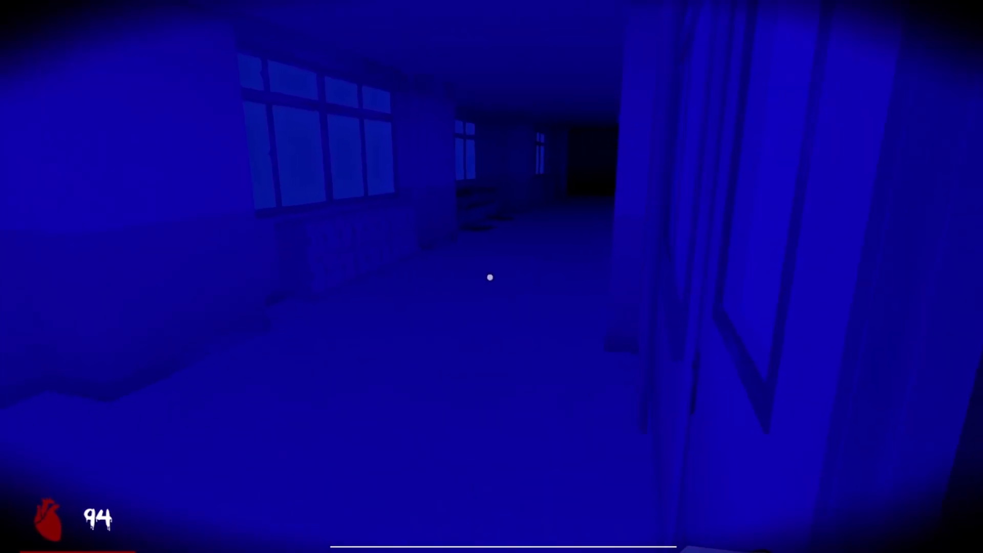
# - Take the infirmary door key from the corridor sink trough
pyautogui.press('w')
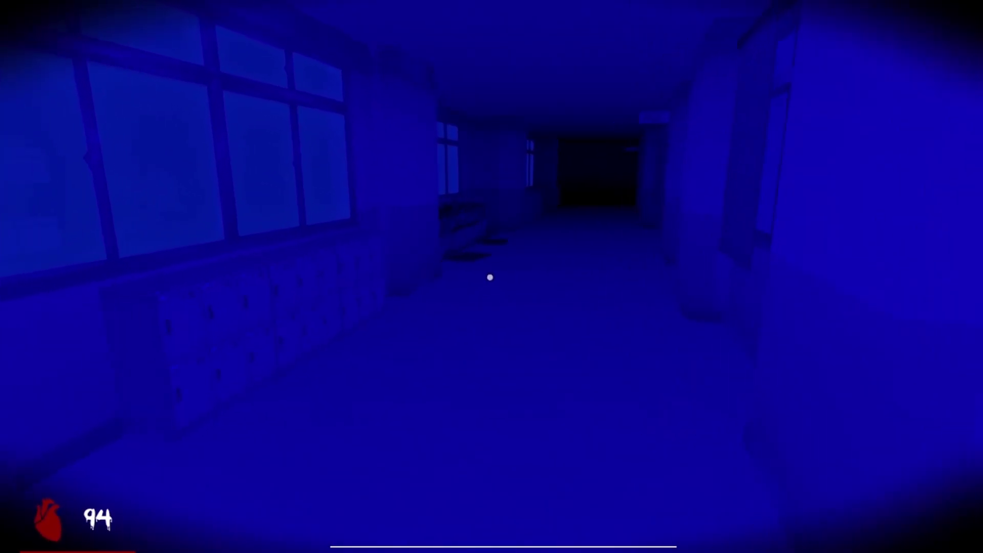
pyautogui.press('w')
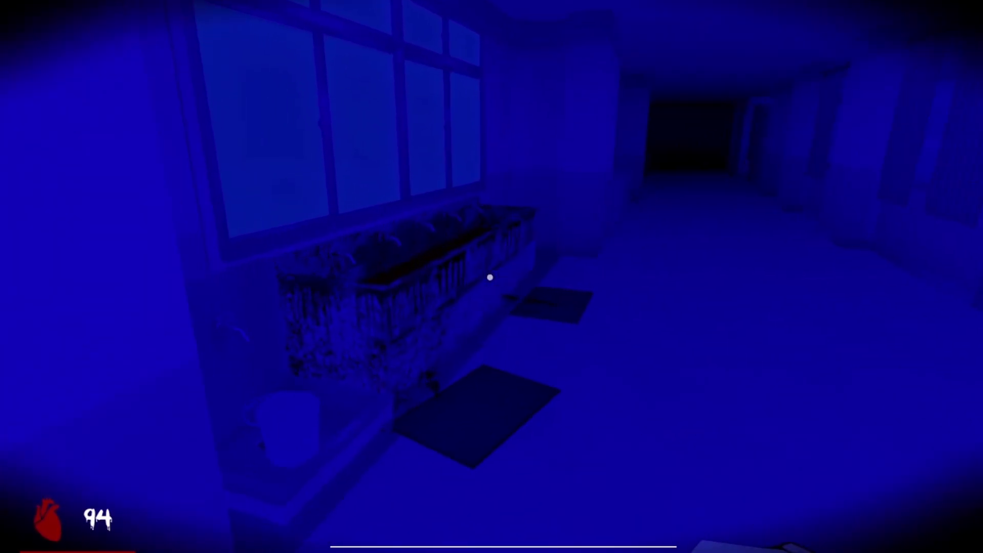
pyautogui.press('w')
pyautogui.press('e')
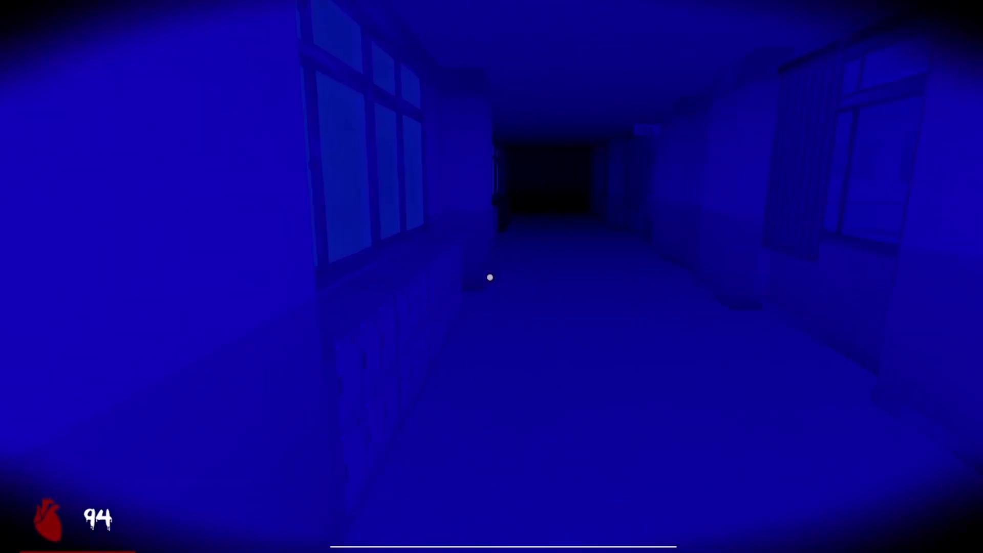
# - Walk past the windows to the corridor's end and get into the locker
pyautogui.press('w')
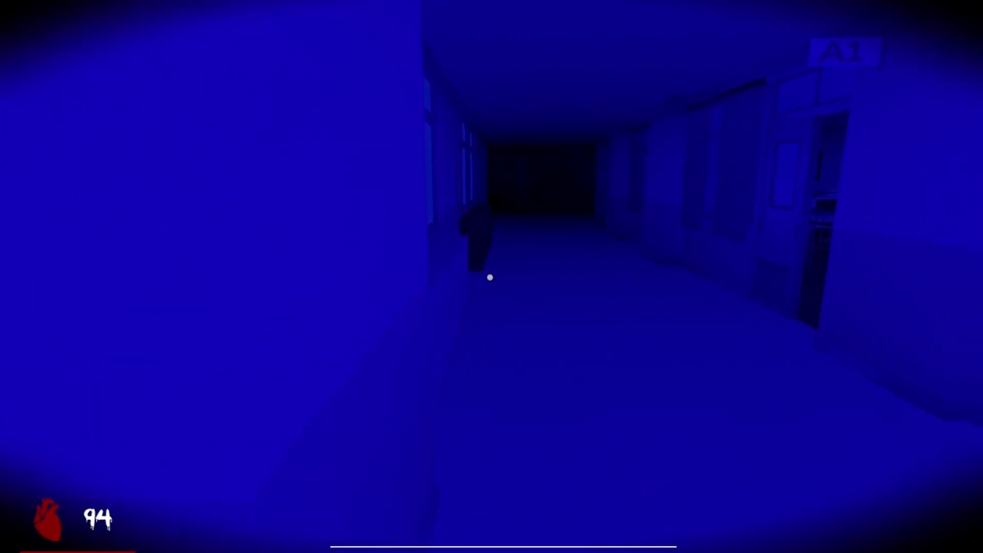
pyautogui.press('w')
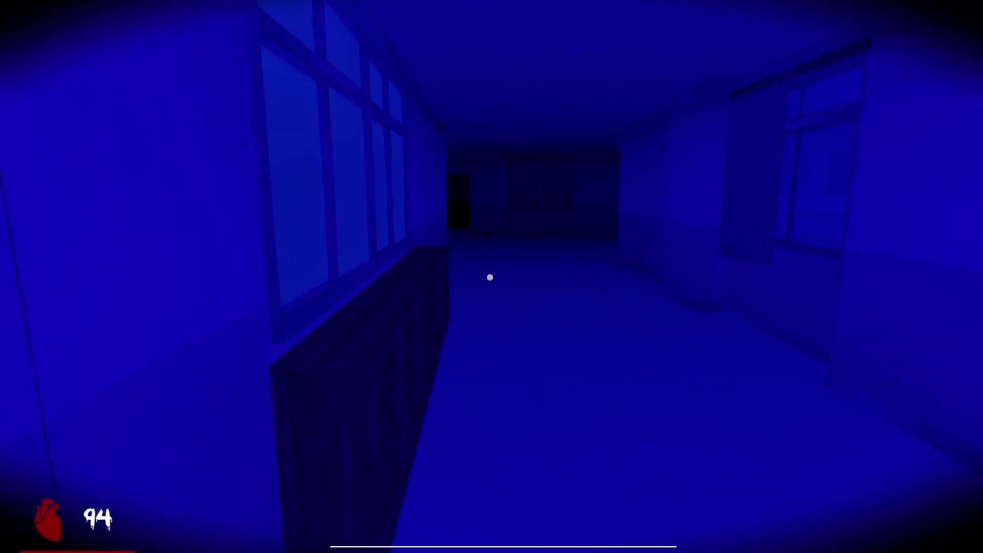
pyautogui.press('w')
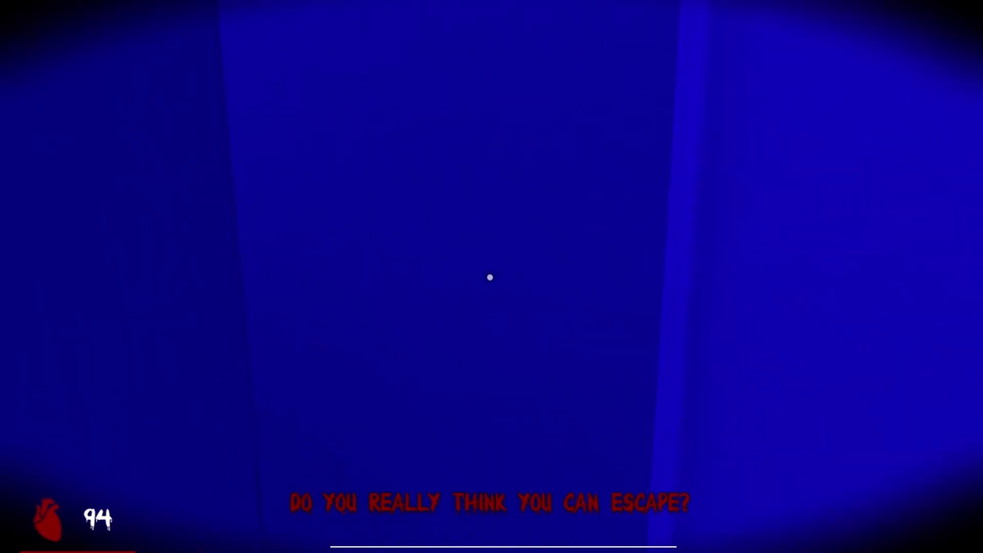
pyautogui.press('w')
pyautogui.press('w')
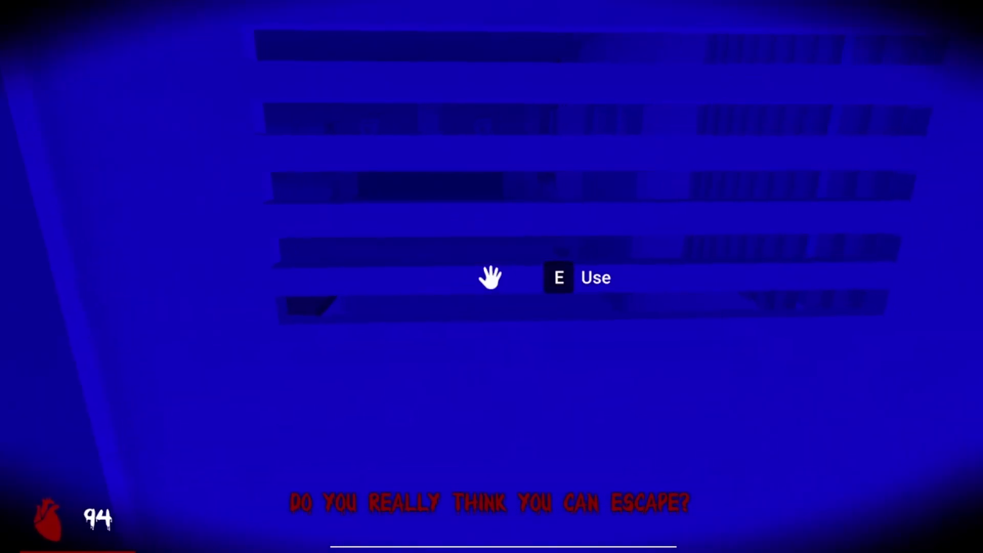
pyautogui.press('w')
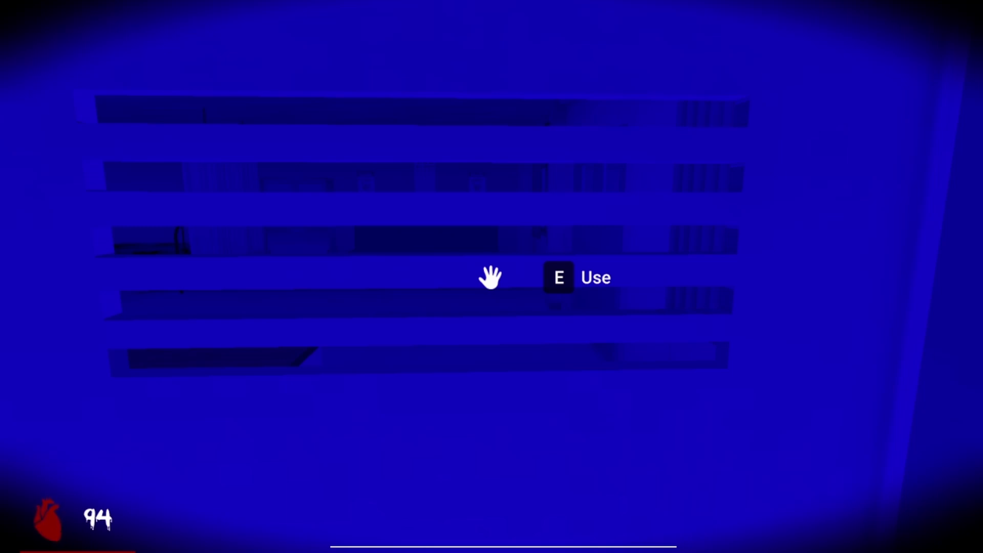
# - Peer out through the locker's vent slats while health climbs back to 100
pyautogui.press('w')
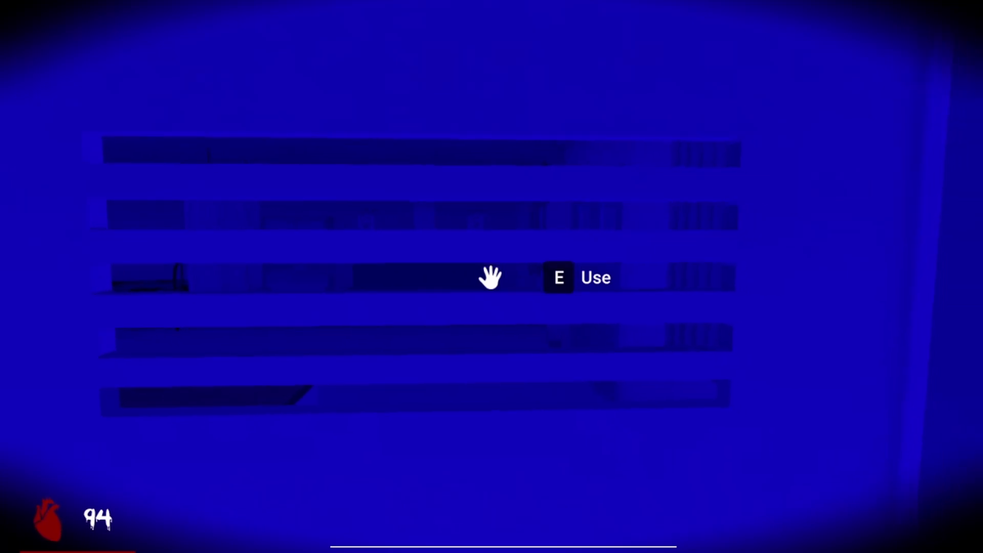
pyautogui.press('a')
pyautogui.press('a')
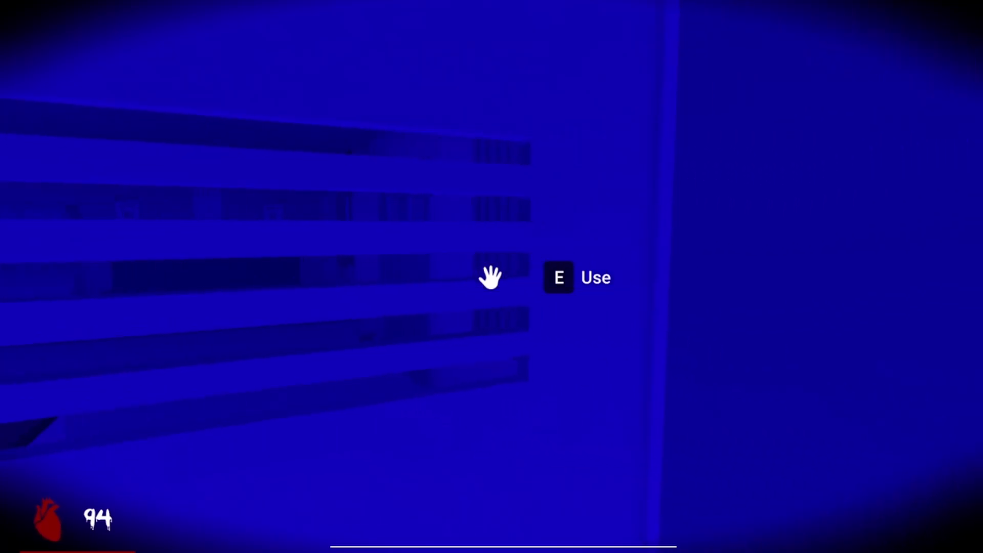
pyautogui.press('a')
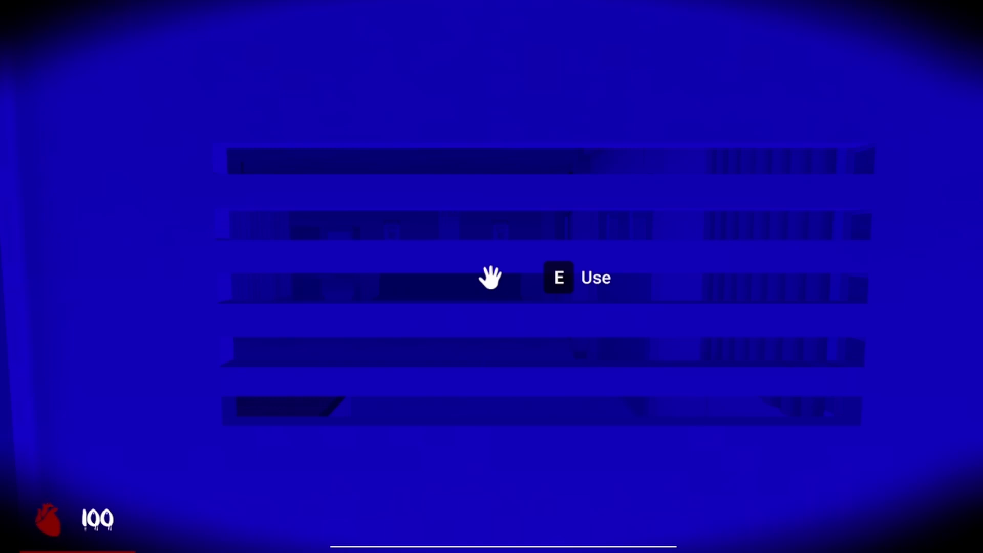
# - Step back from the vent wall, then unlock and open the door into the hallway
pyautogui.press('s')
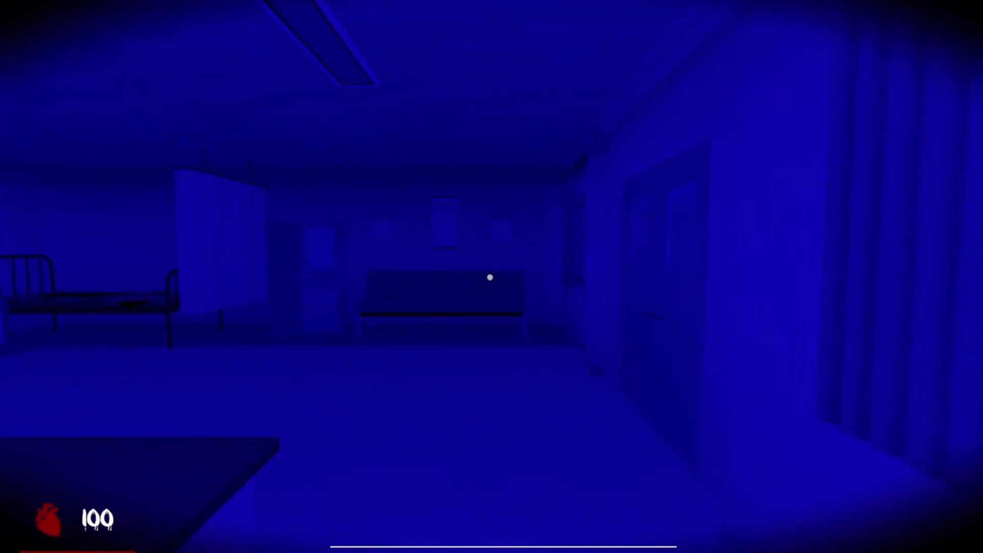
pyautogui.press('d')
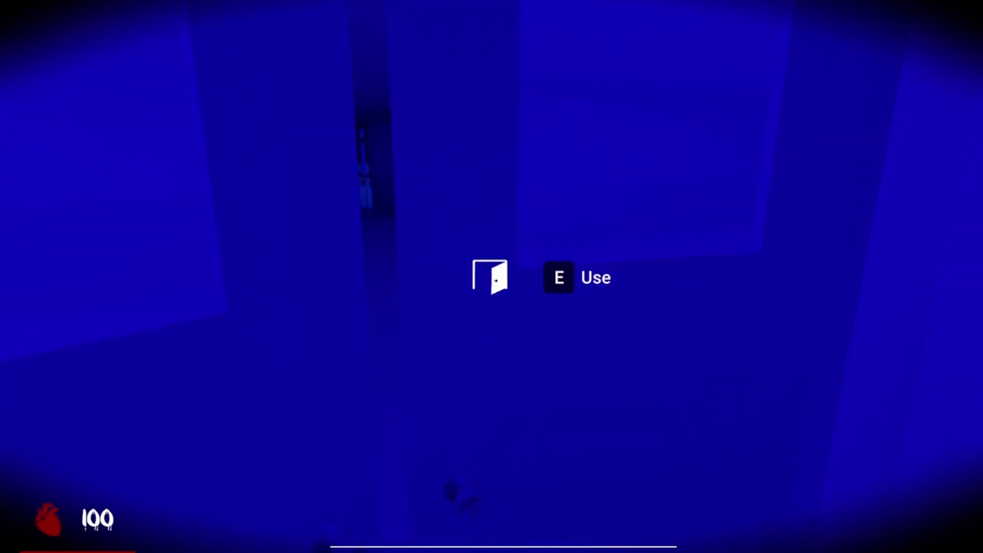
pyautogui.press('e')
pyautogui.press('w')
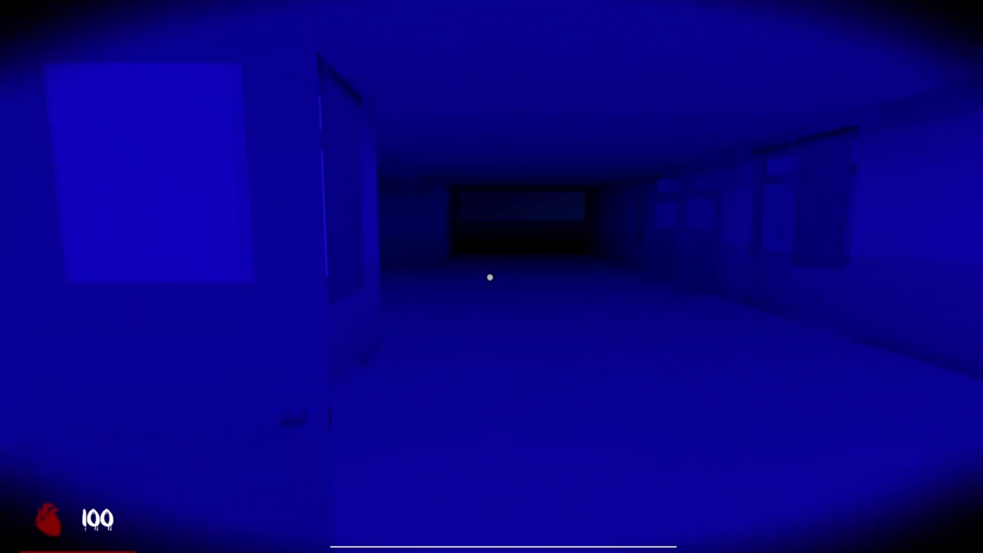
pyautogui.press('w')
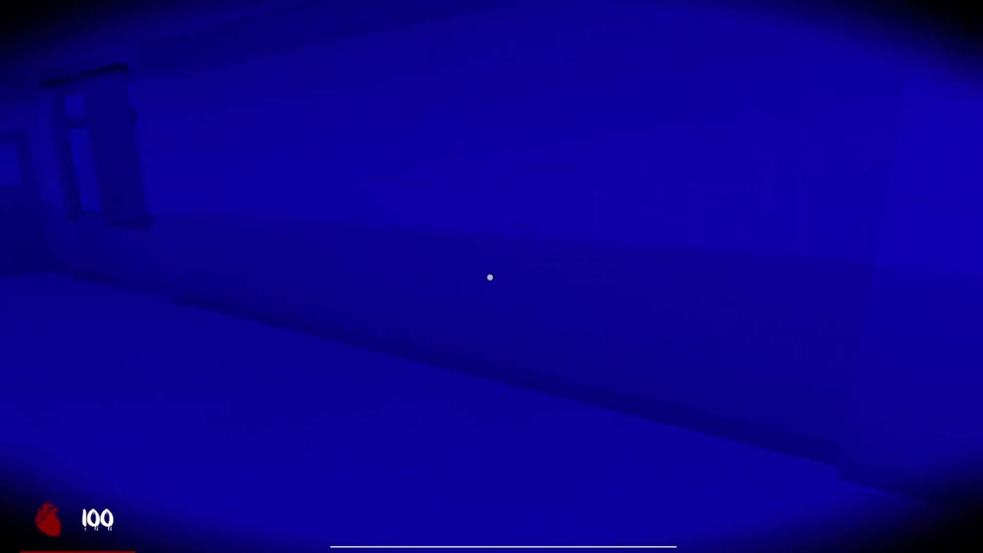
# - Walk the hallways, checking behind, into the corridor with floor stains
pyautogui.press('w')
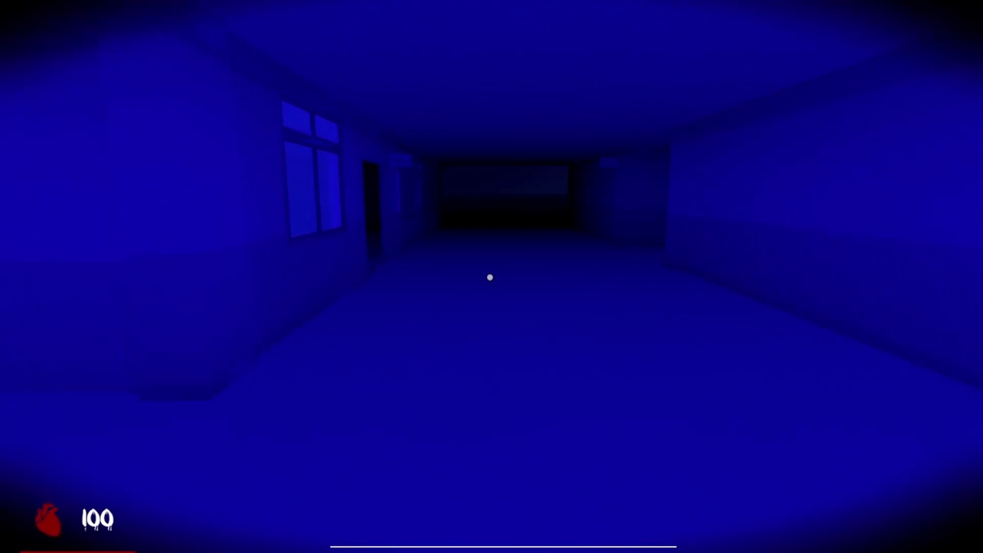
pyautogui.press('w')
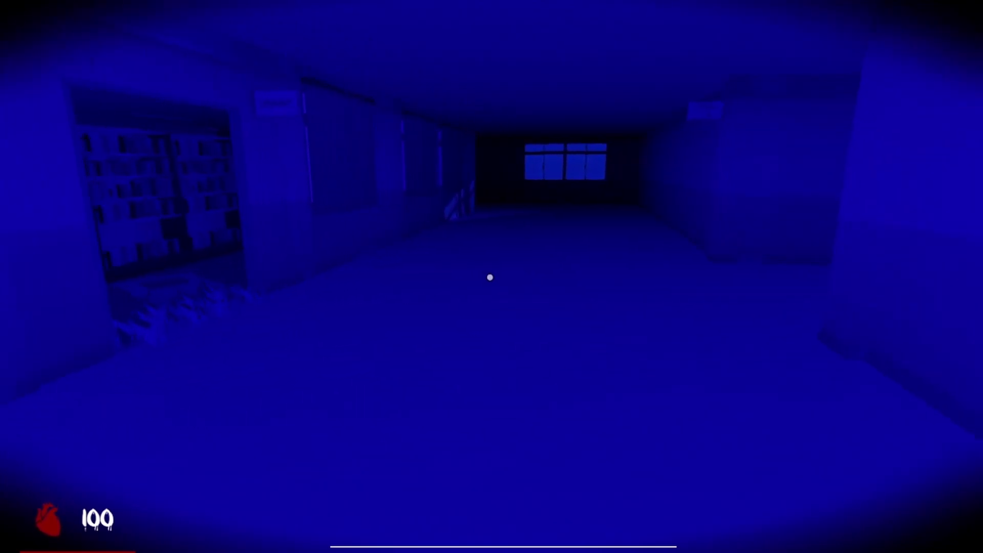
pyautogui.press('w')
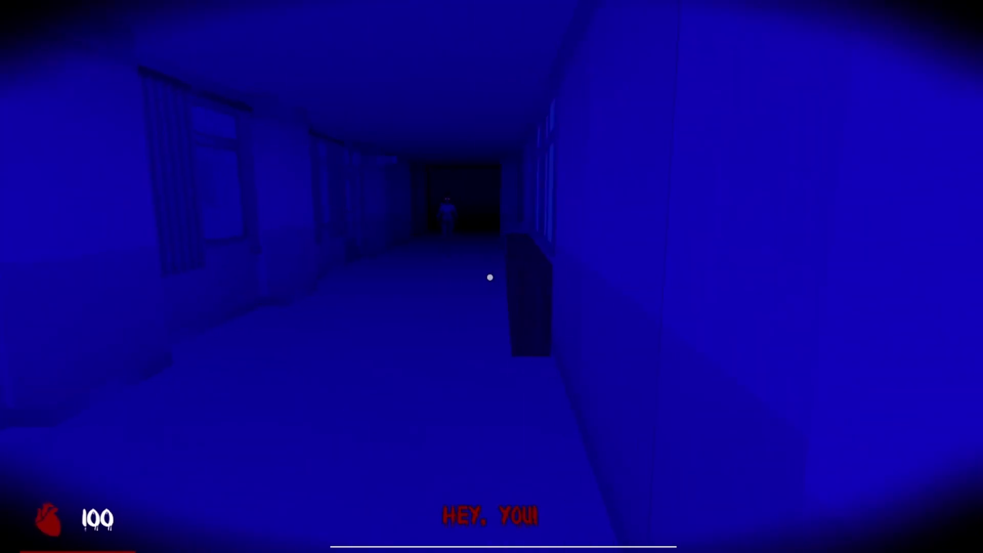
pyautogui.press('w')
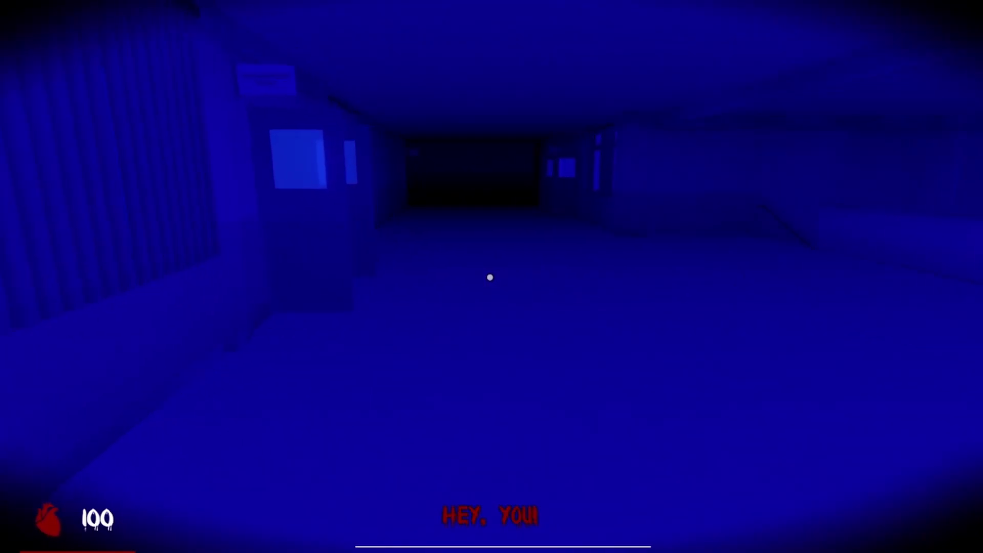
pyautogui.press('w')
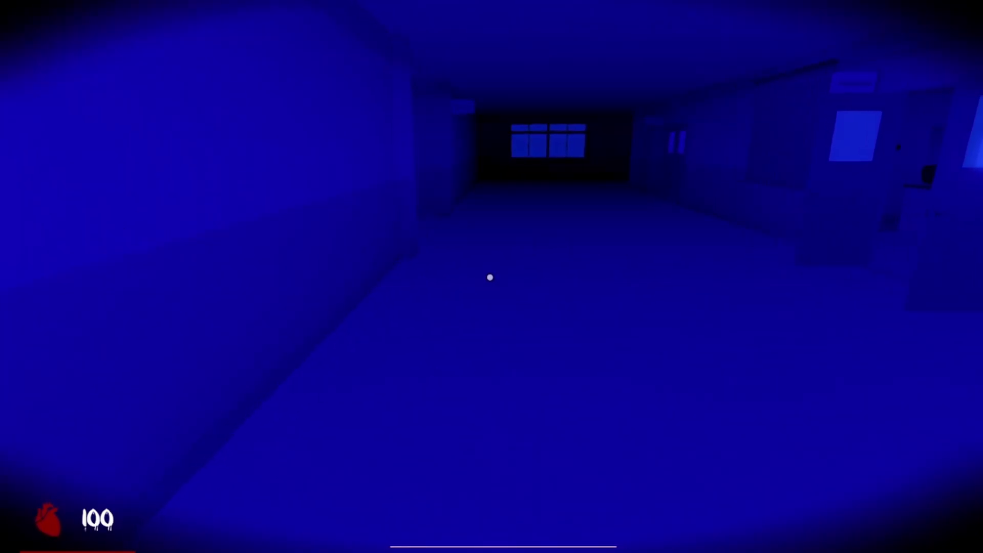
pyautogui.press('w')
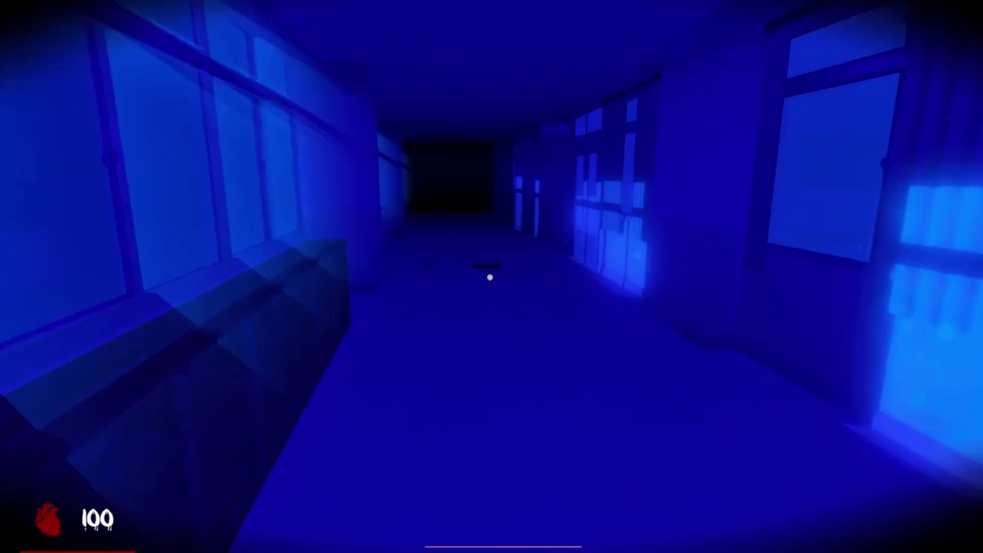
# - Pass the stains and benches, enter the end classroom, and try to collect the pages
pyautogui.press('w')
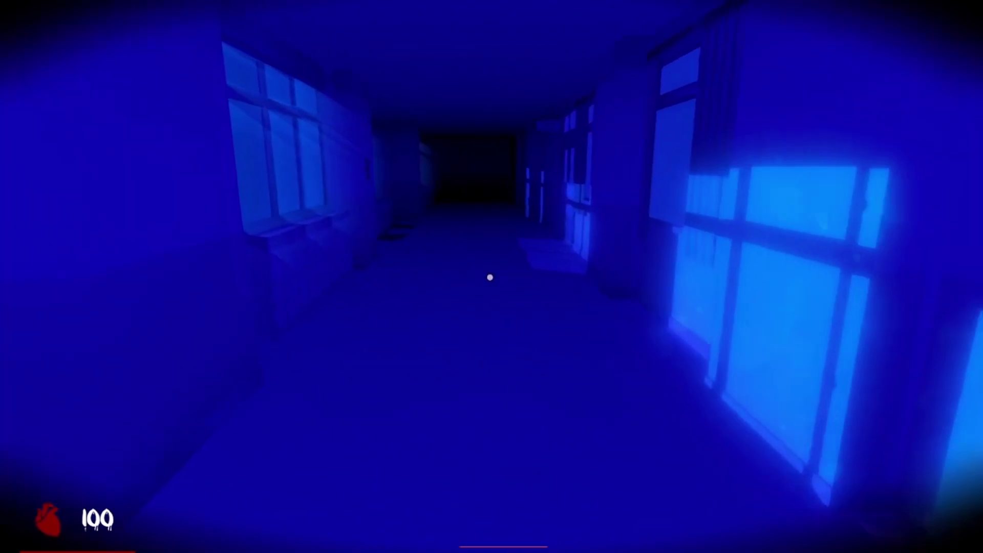
pyautogui.press('w')
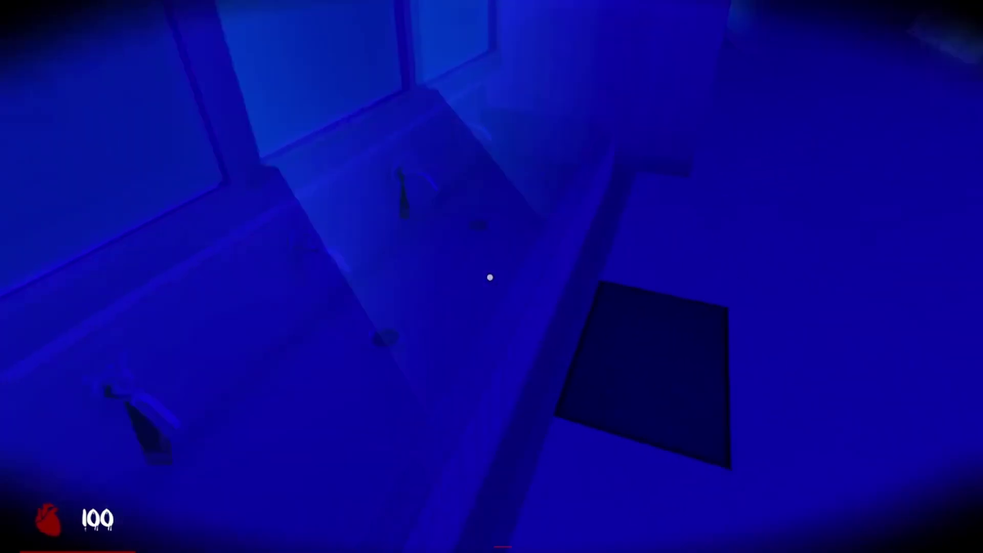
pyautogui.press('w')
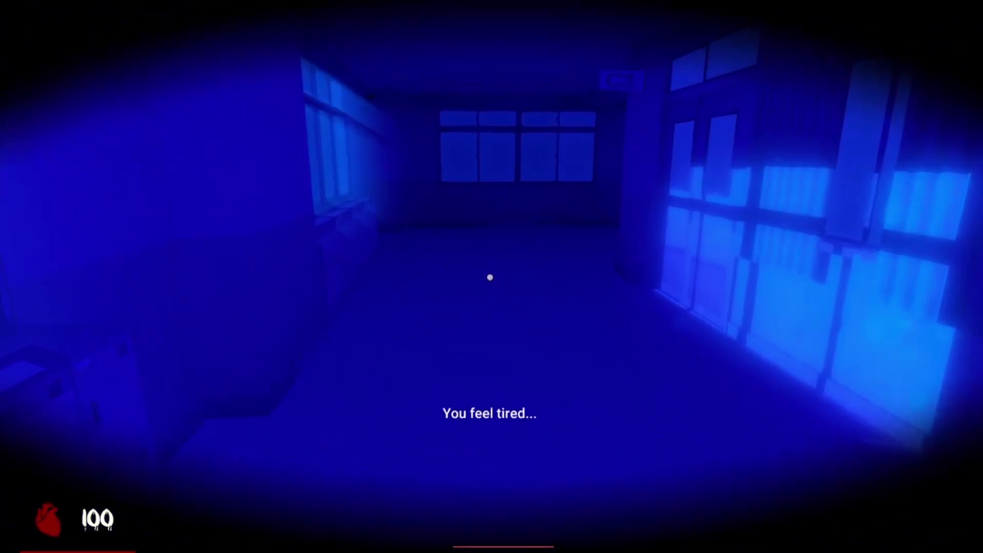
pyautogui.press('w')
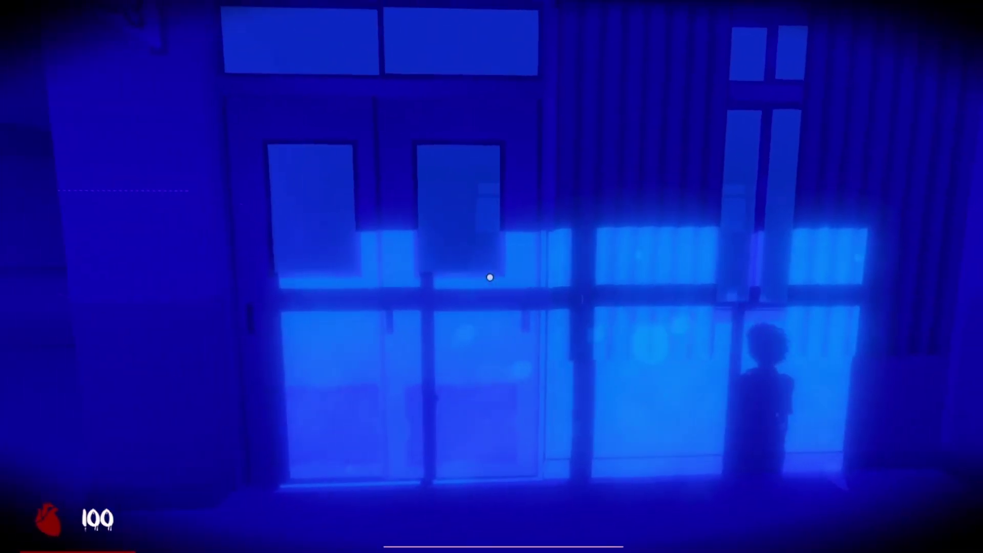
pyautogui.press('e')
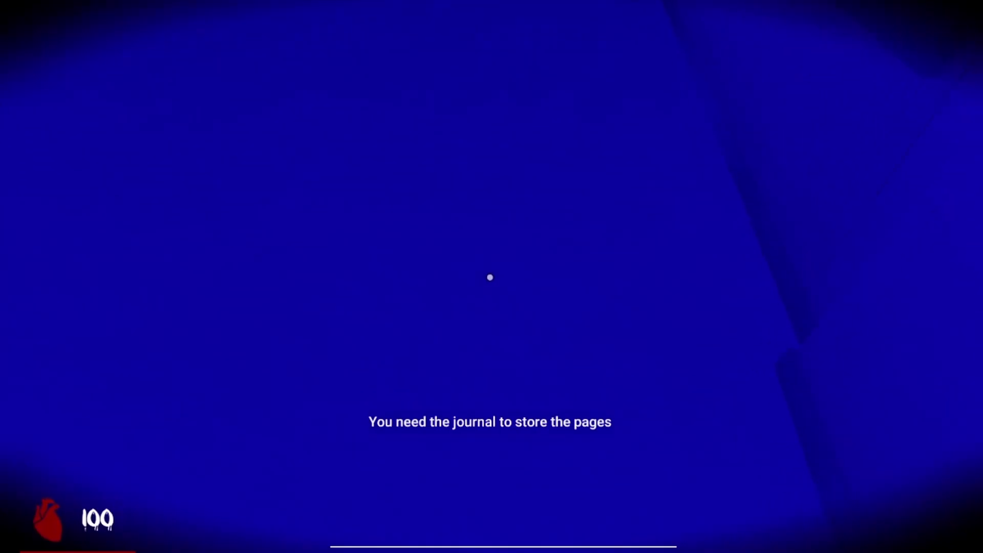
pyautogui.press('w')
# - Take the B1 door key from the girl, then turn and run toward a classroom door
pyautogui.press('w')
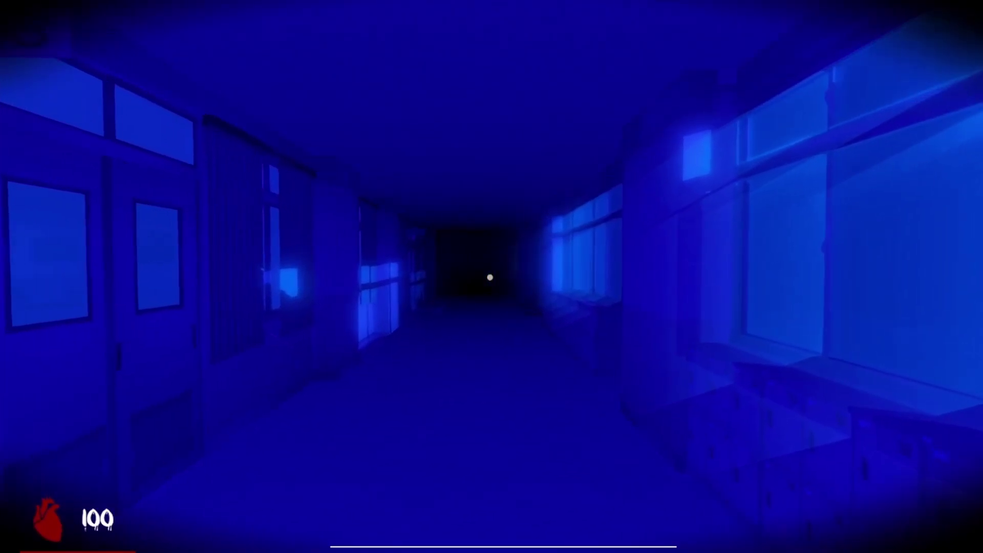
pyautogui.press('w')
pyautogui.press('e')
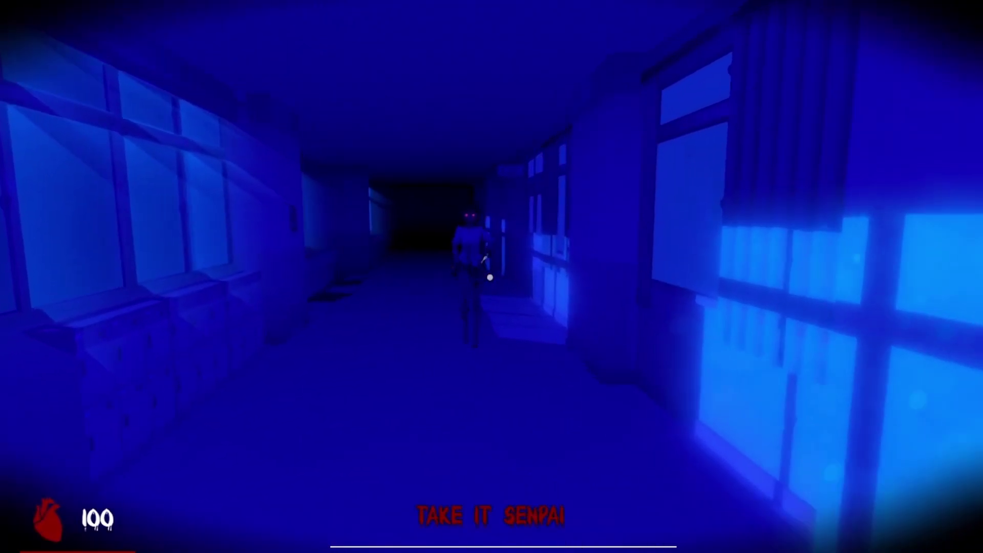
pyautogui.press('w')
pyautogui.press('e')
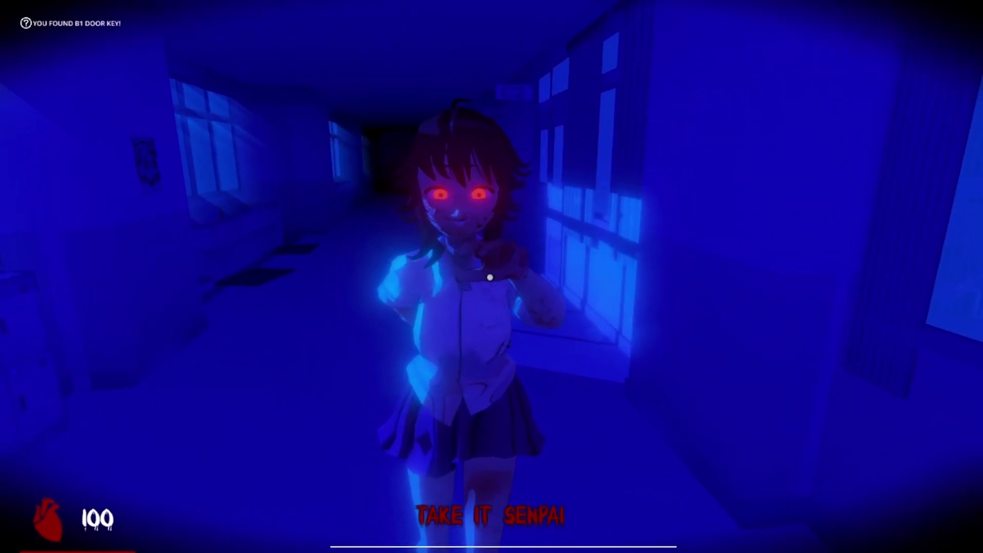
pyautogui.press('s')
pyautogui.moveTo(490, 278); pyautogui.dragTo(489, 277)
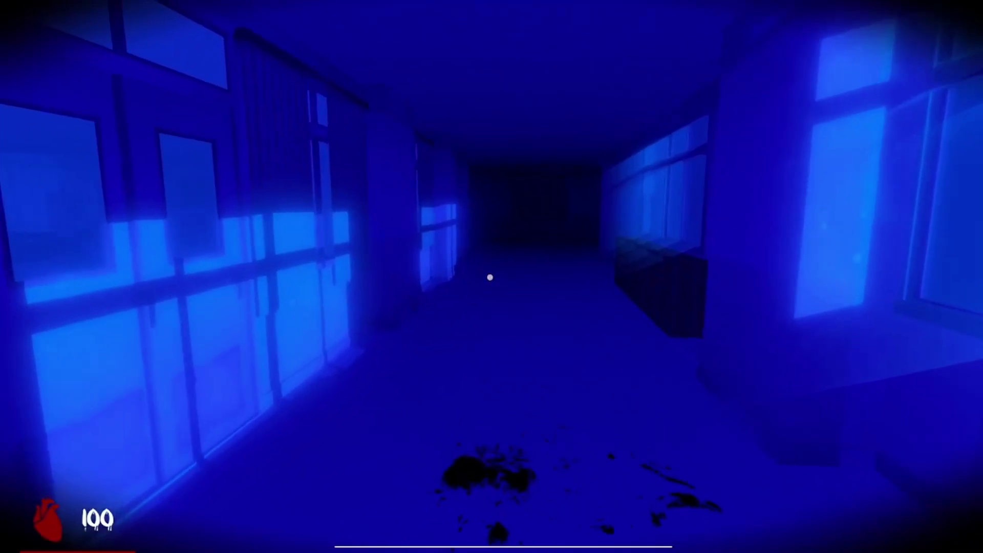
pyautogui.press('w')
# - Enter the classroom and lock the door behind you against the girl
pyautogui.press('e')
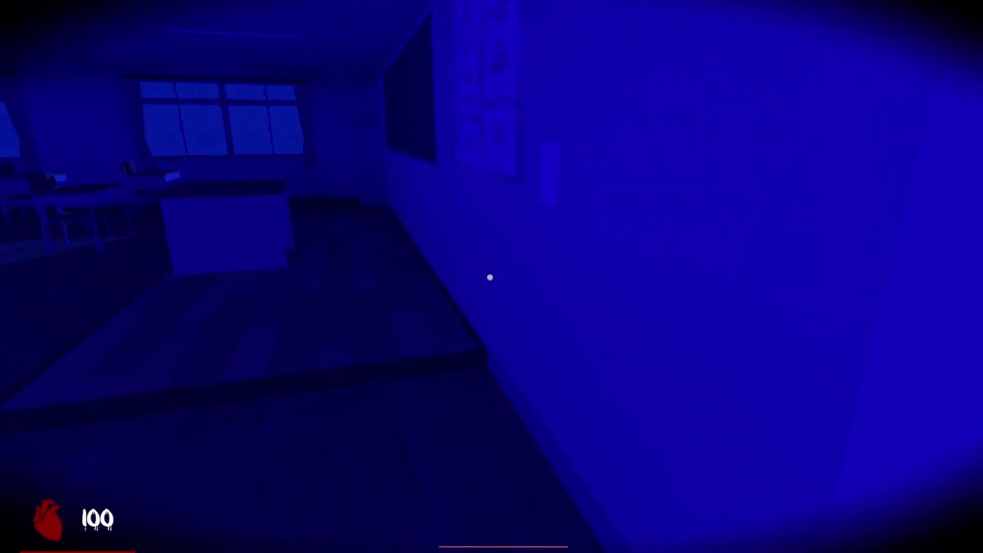
pyautogui.moveTo(490, 277); pyautogui.dragTo(490, 278)
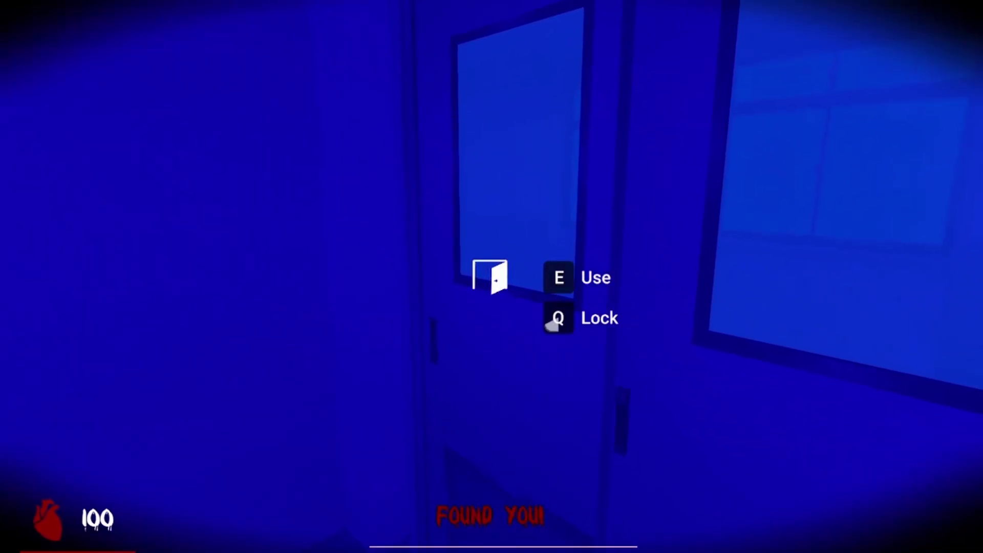
pyautogui.press('q')
pyautogui.moveTo(490, 277); pyautogui.dragTo(490, 277)
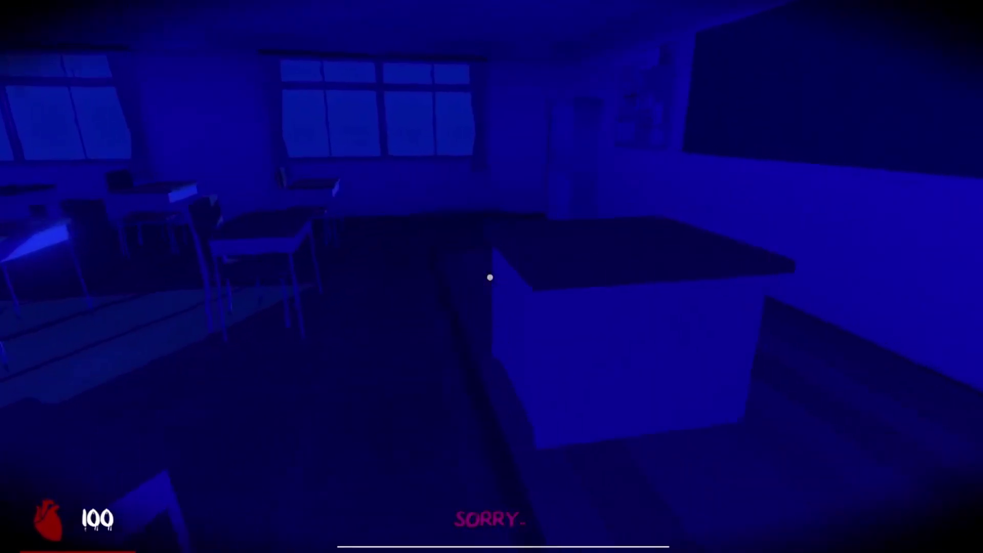
# - Cross to the cabinets and try opening a locker to hide in
pyautogui.press('w')
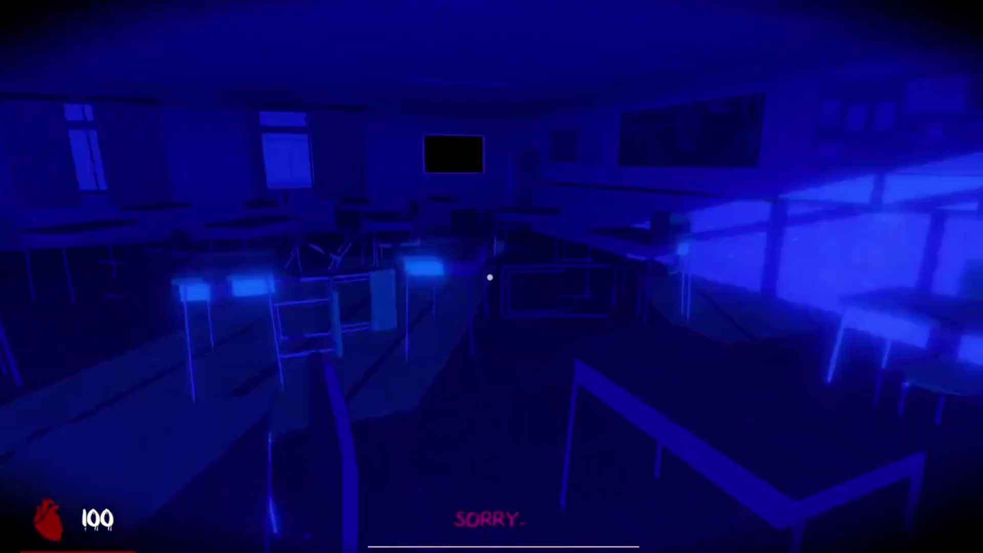
pyautogui.press('w')
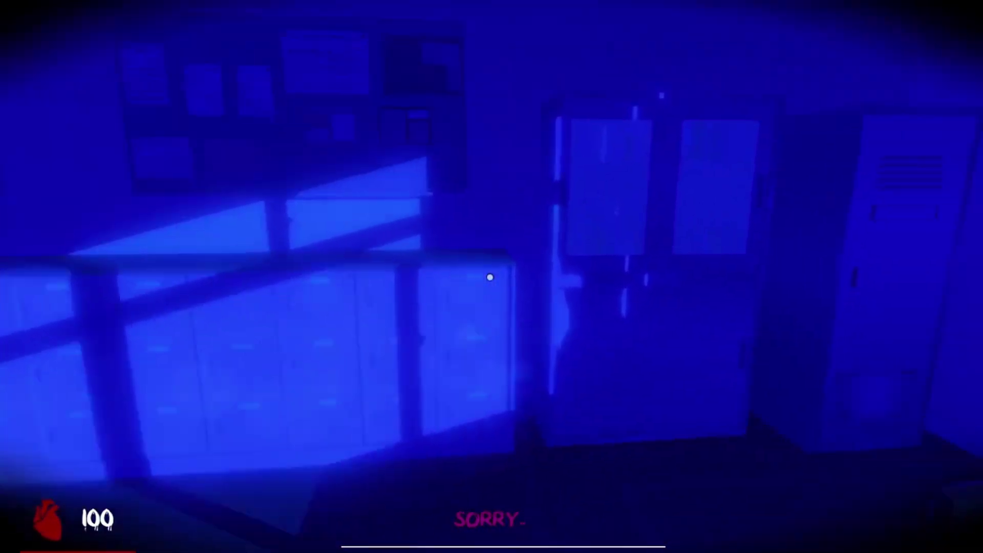
pyautogui.press('w')
pyautogui.press('w')
pyautogui.press('e')
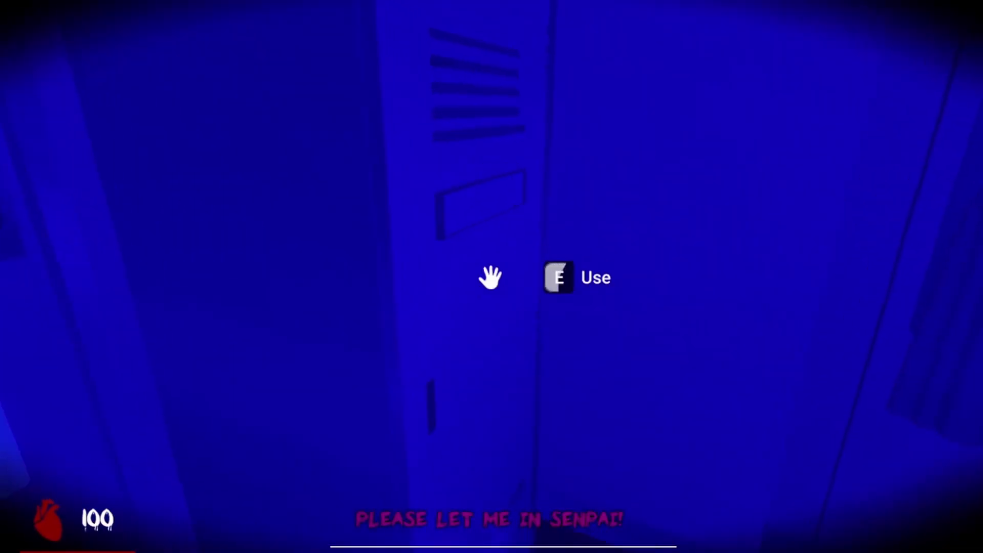
pyautogui.press('w')
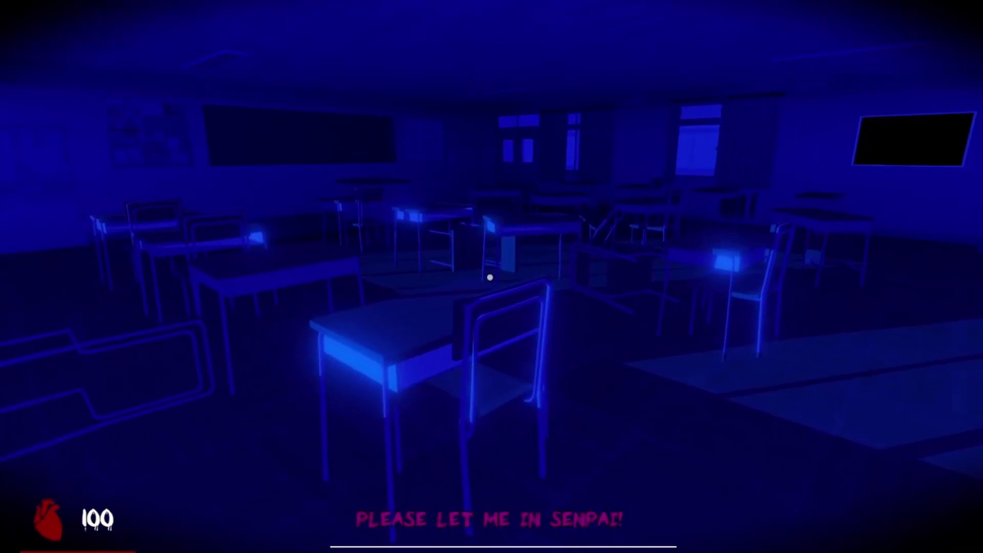
# - Wander past the cabinet, blackboard and bookshelf, then approach the double door
pyautogui.press('w')
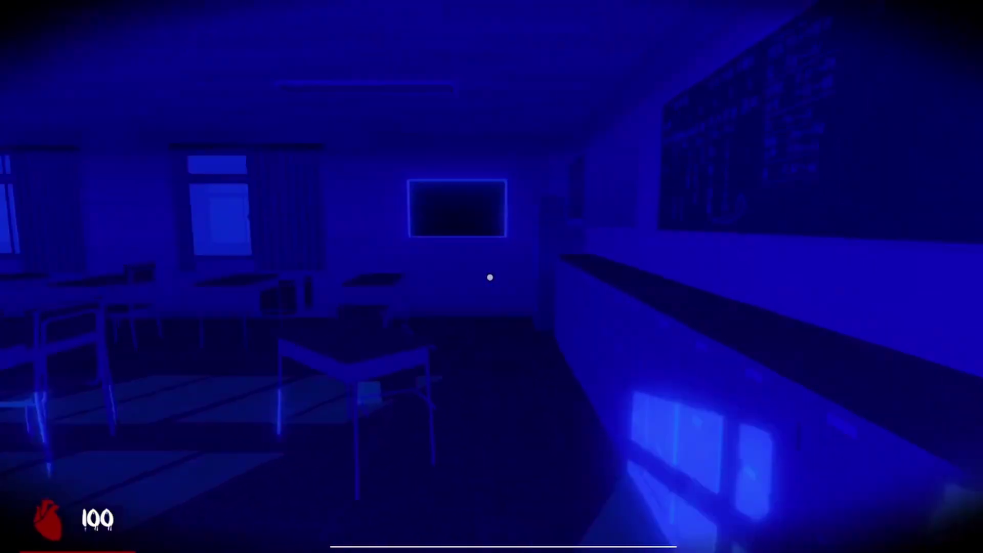
pyautogui.press('w')
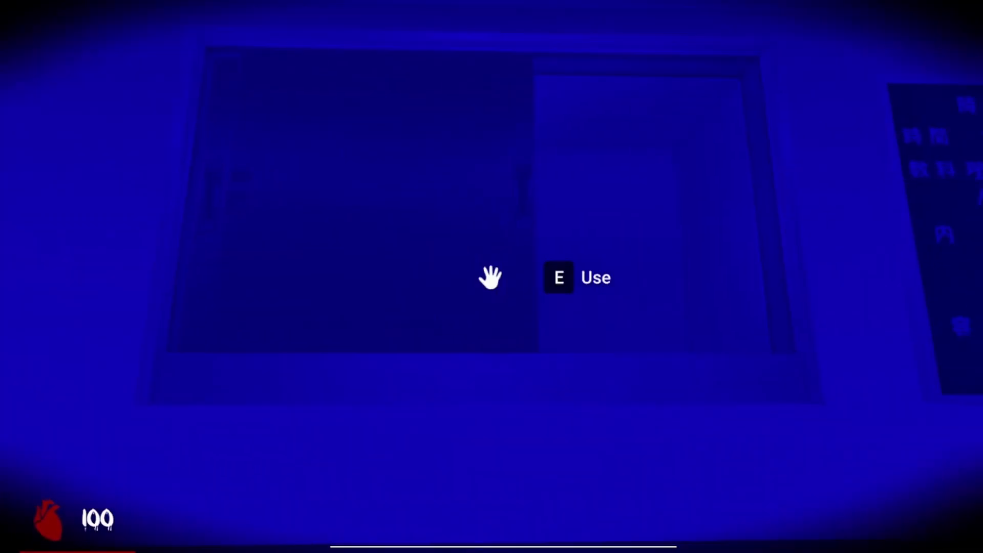
pyautogui.press('w')
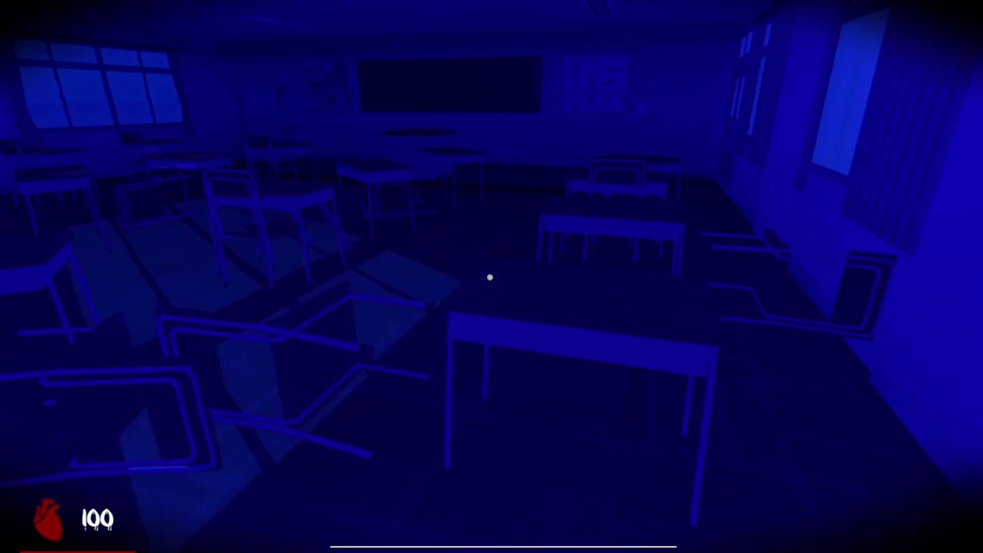
pyautogui.press('w')
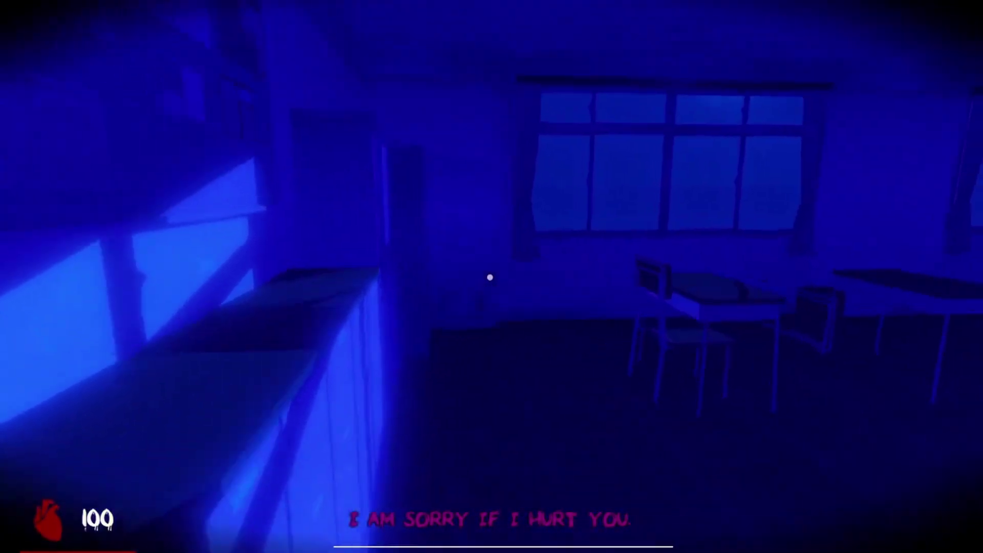
pyautogui.press('w')
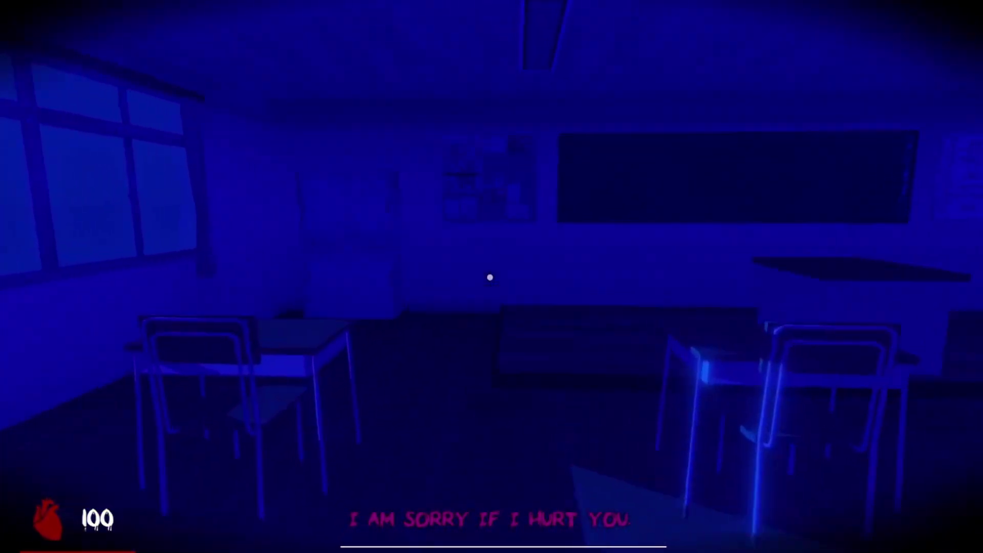
pyautogui.press('w')
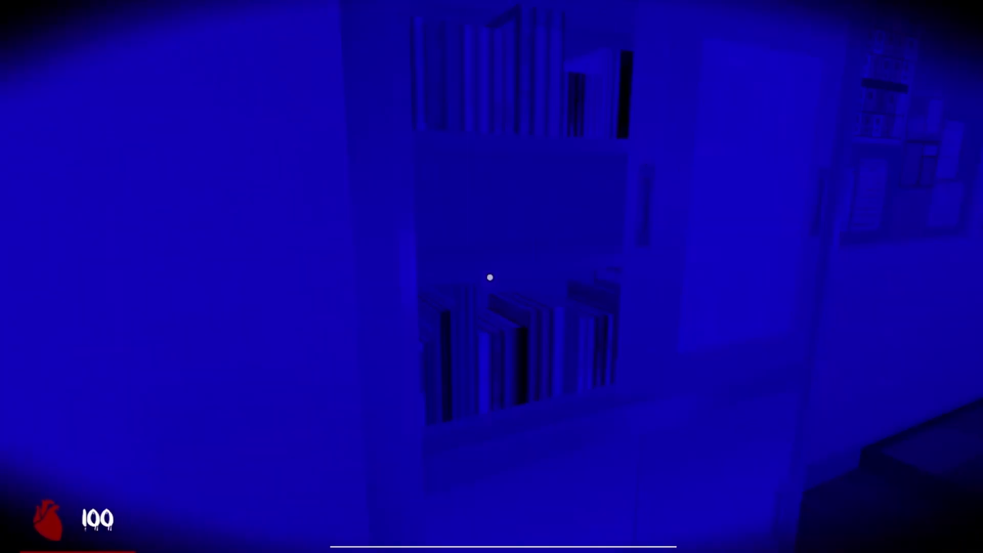
pyautogui.press('w')
pyautogui.press('w')
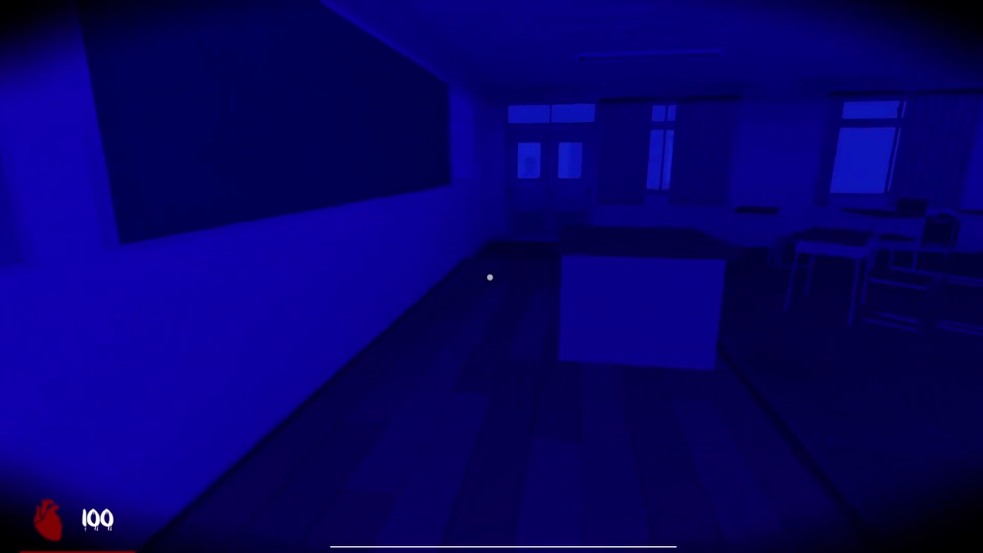
pyautogui.press('w')
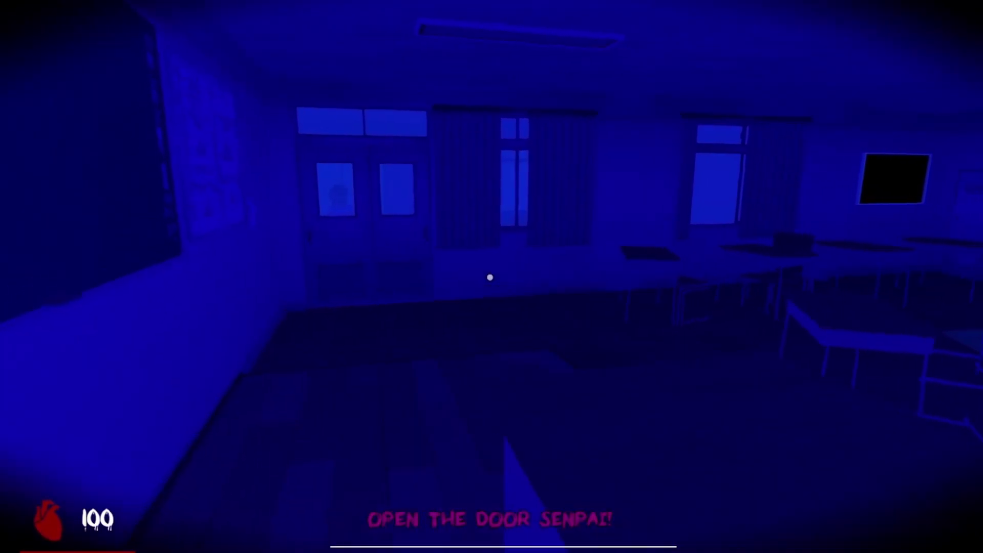
pyautogui.press('w')
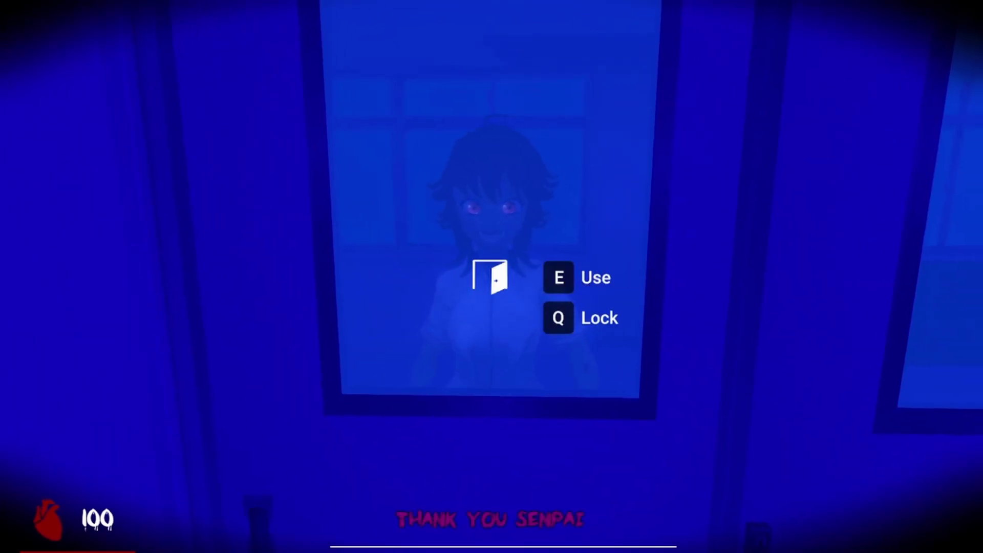
# - Open the door to the girl, back off, and shove her to the floor
pyautogui.press('e')
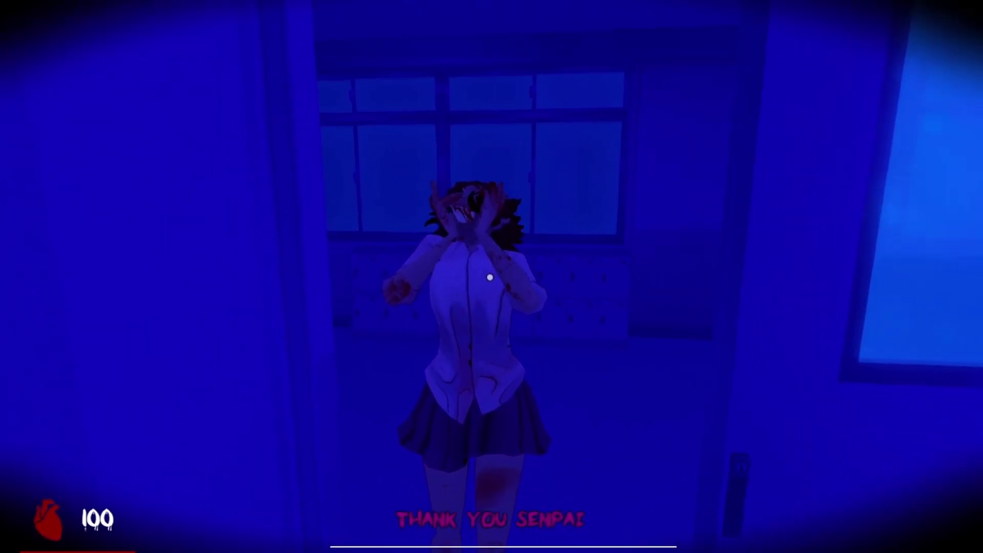
pyautogui.press('s')
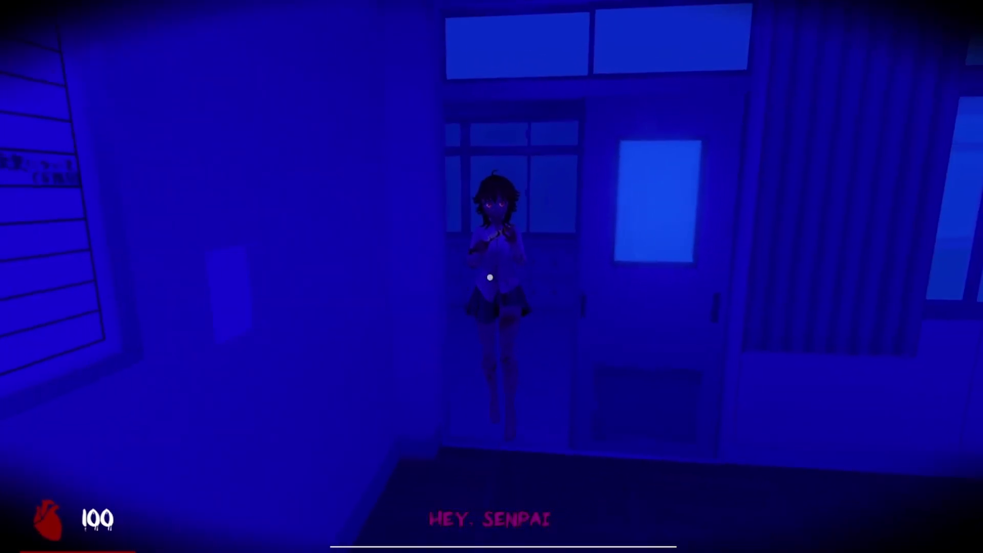
pyautogui.press('w')
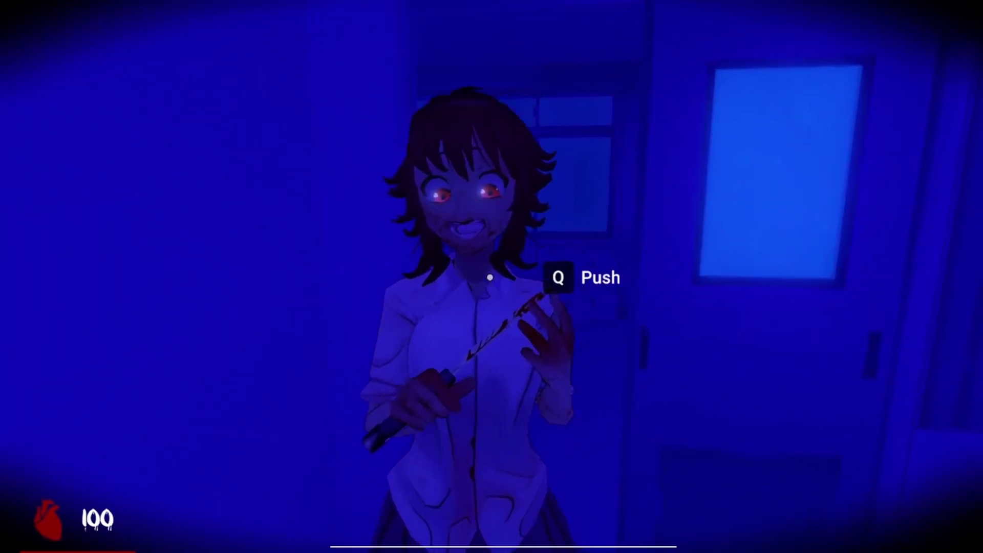
pyautogui.press('q')
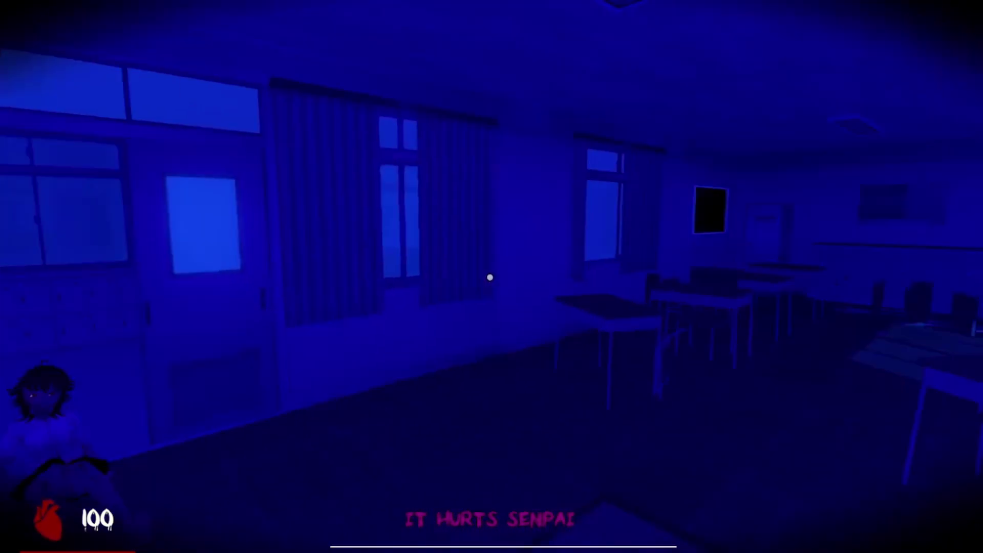
# - Walk away from the girl to a classroom door and look around the desks
pyautogui.press('w')
pyautogui.press('w')
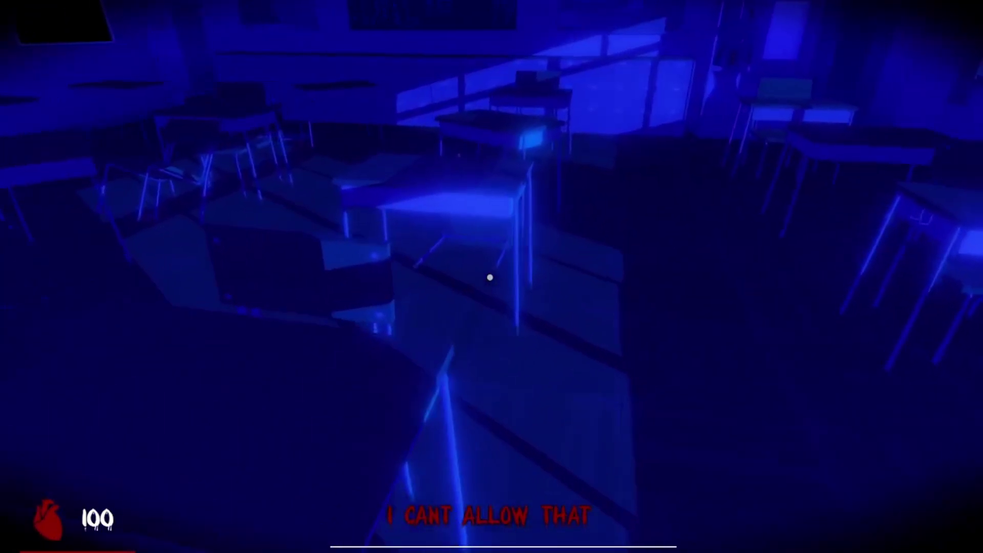
pyautogui.press('w')
pyautogui.press('e')
pyautogui.press('w')
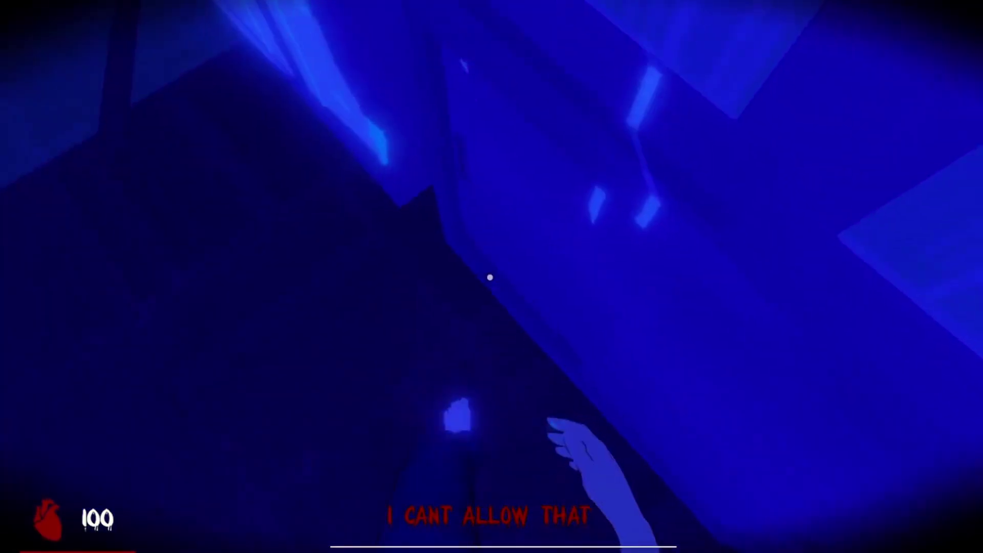
pyautogui.press('w')
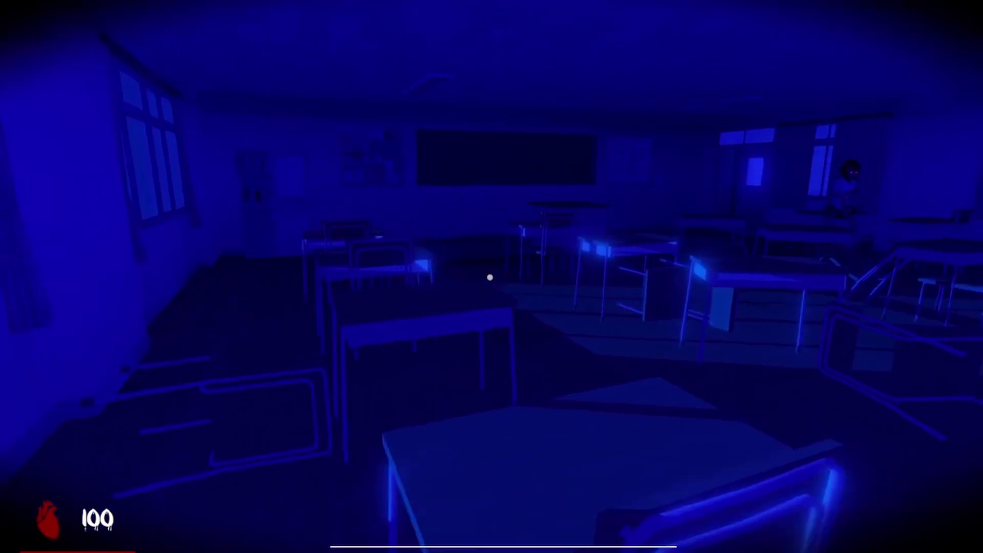
pyautogui.press('w')
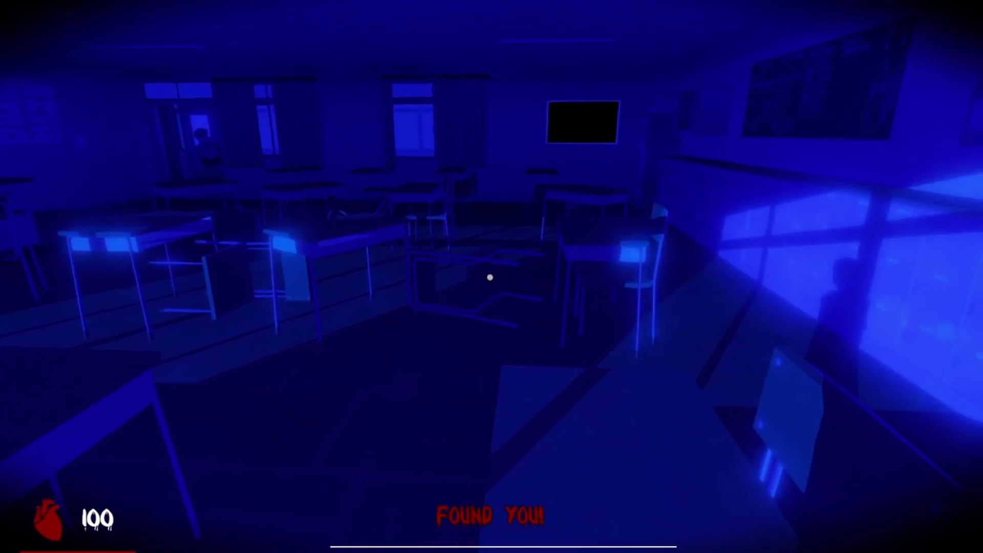
# - Keep moving past the desks toward the classroom's front wall
pyautogui.press('w')
pyautogui.press('w')
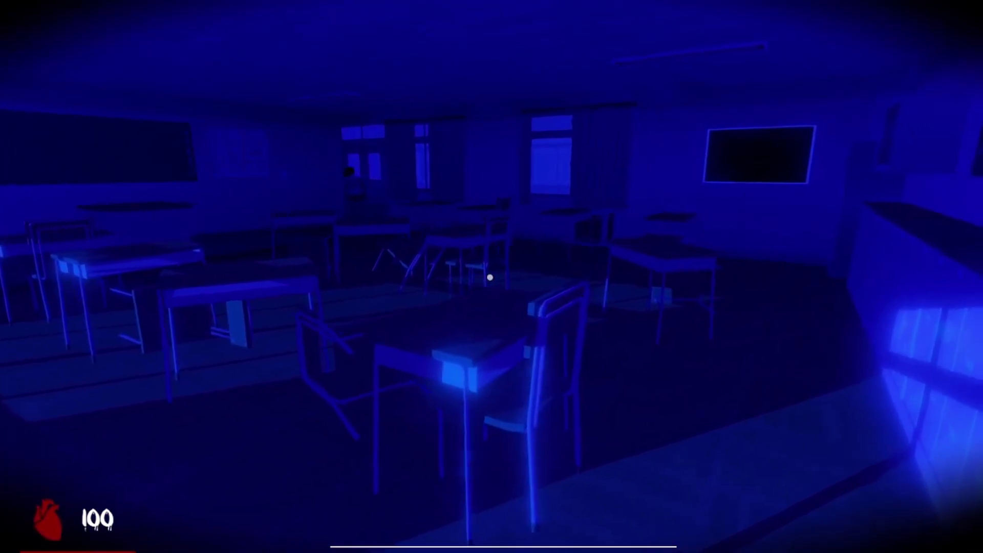
pyautogui.press('w')
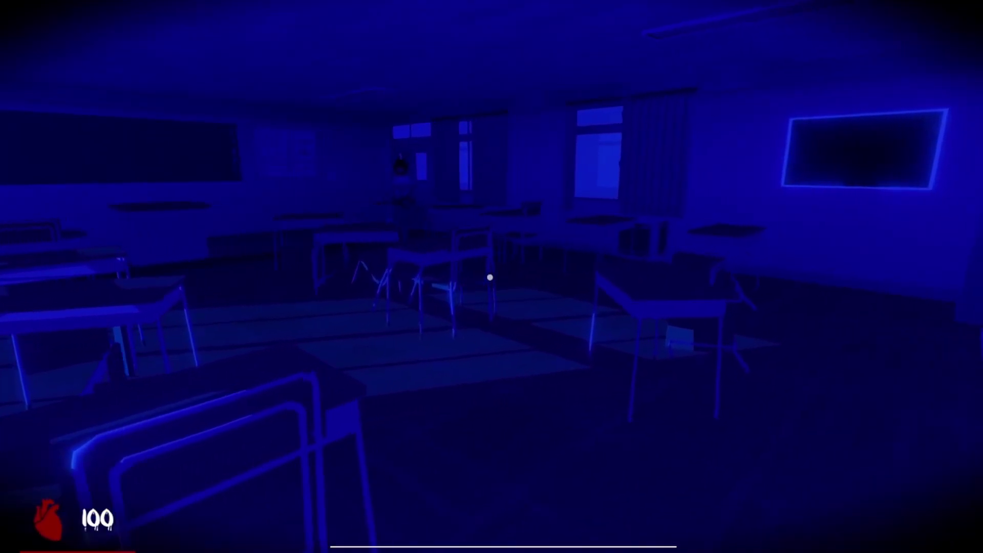
pyautogui.press('w')
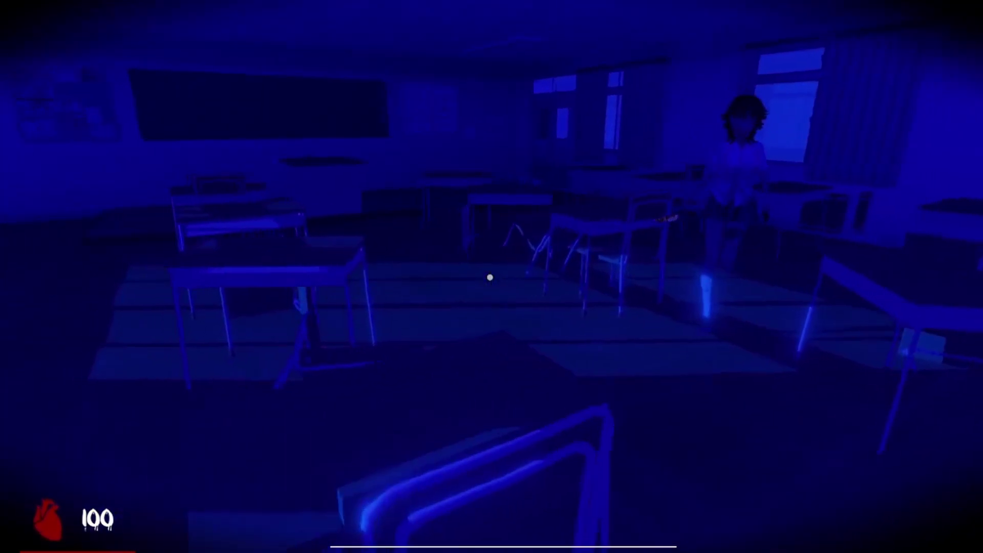
pyautogui.press('w')
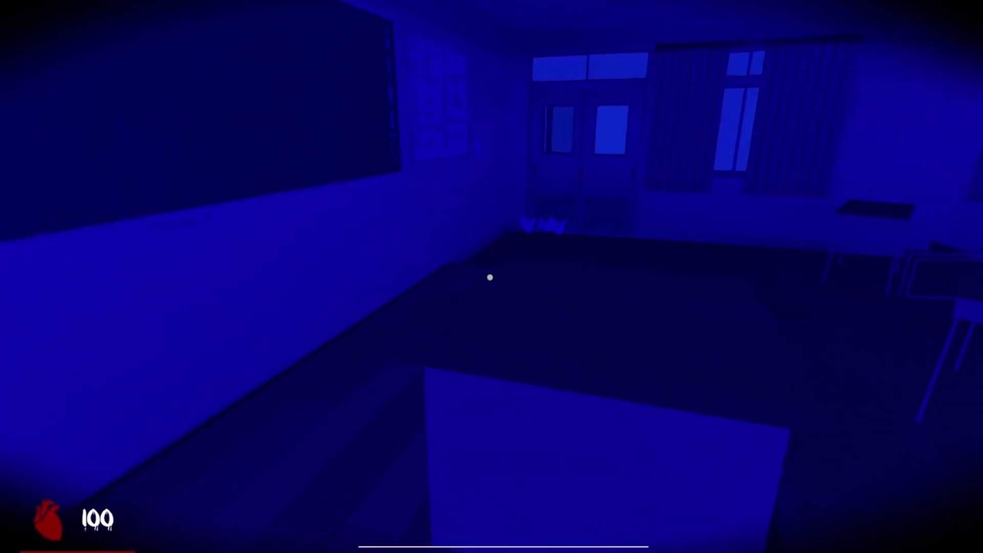
pyautogui.press('w')
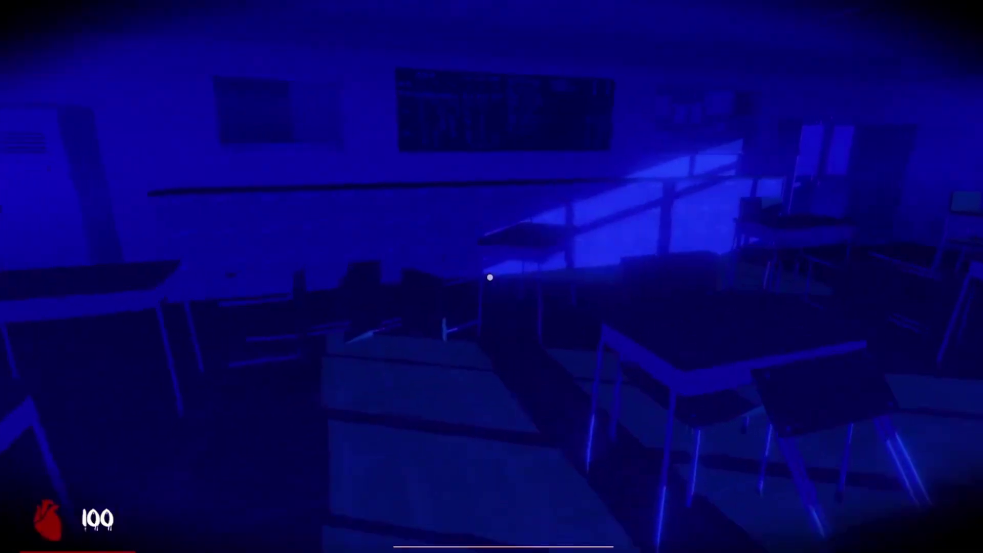
pyautogui.press('w')
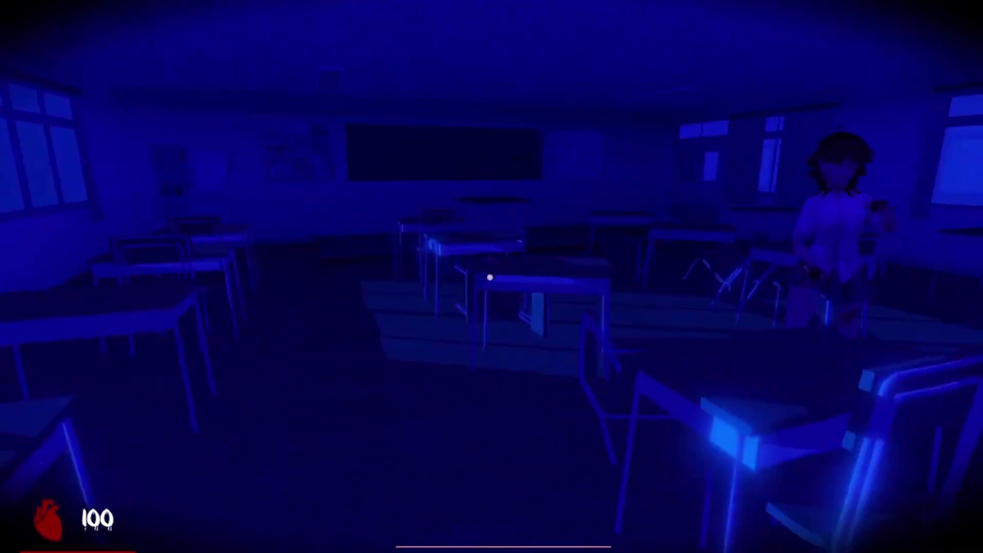
pyautogui.press('w')
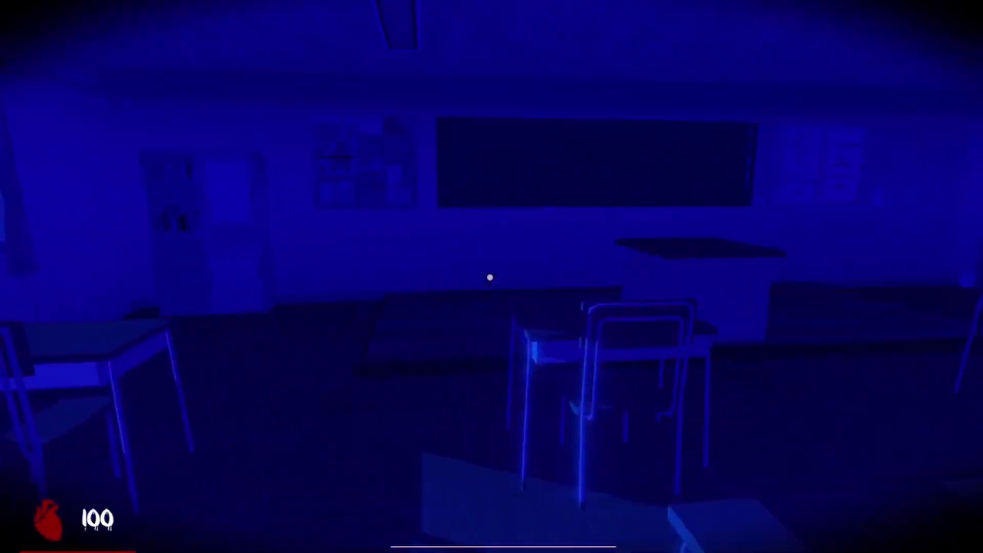
# - Go through the classroom door and walk down the dark hallway
pyautogui.press('w')
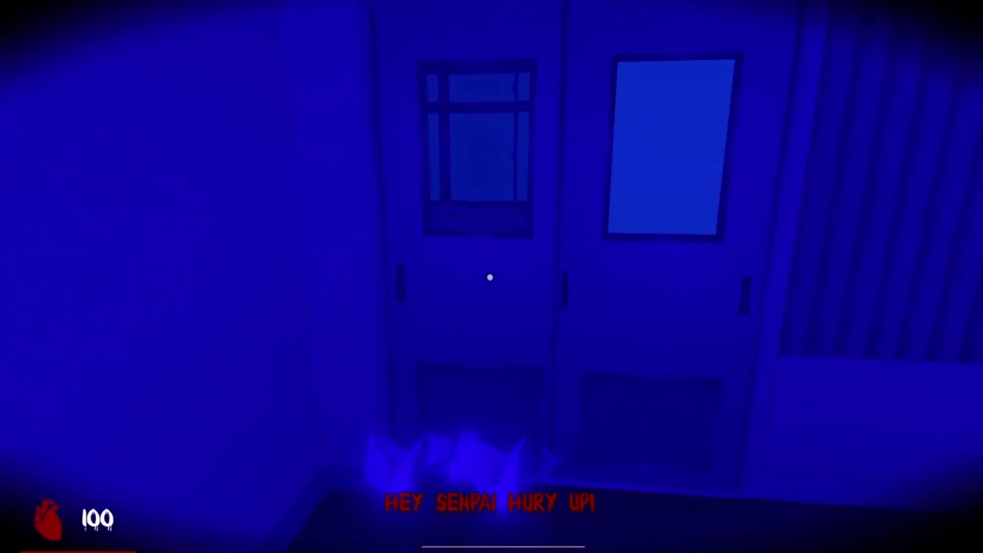
pyautogui.press('e')
pyautogui.press('w')
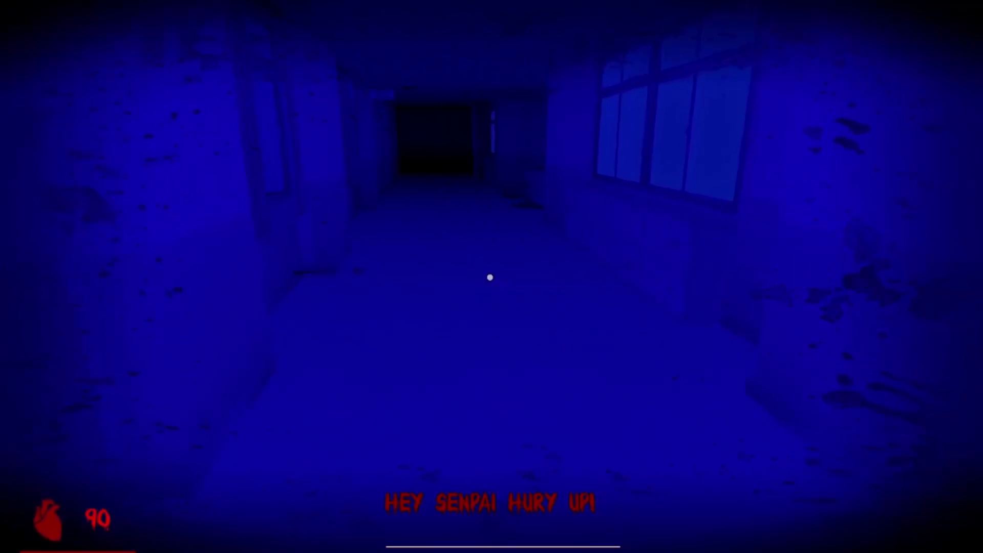
pyautogui.press('w')
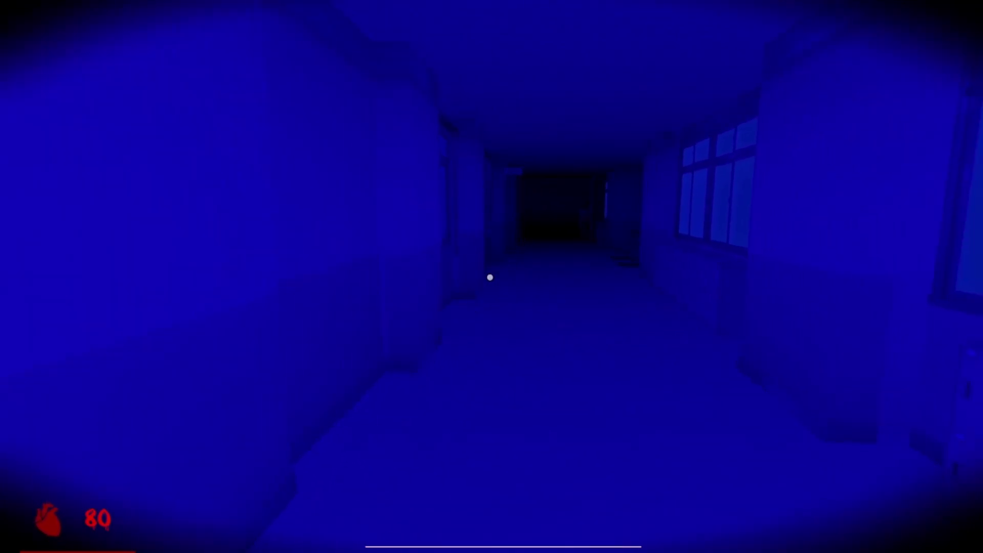
pyautogui.press('w')
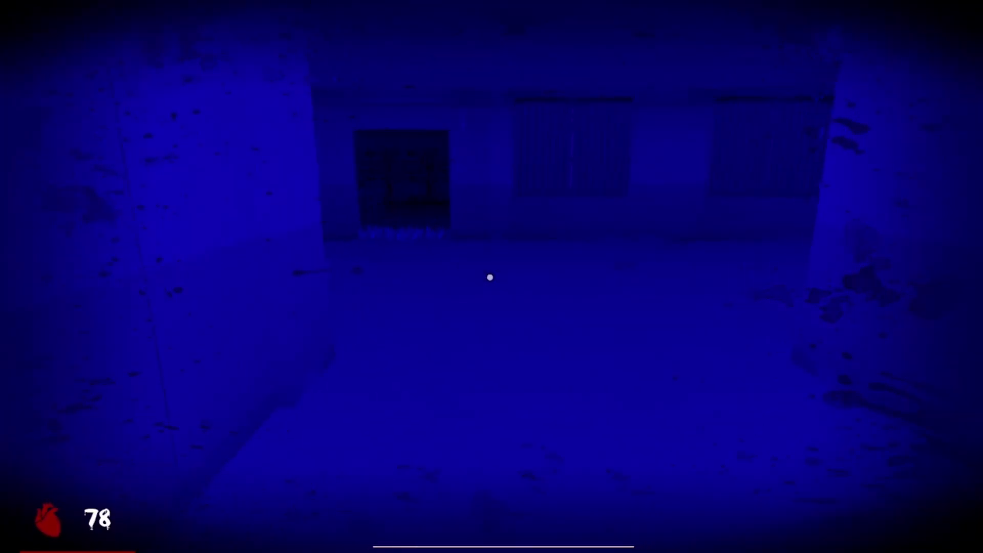
pyautogui.press('w')
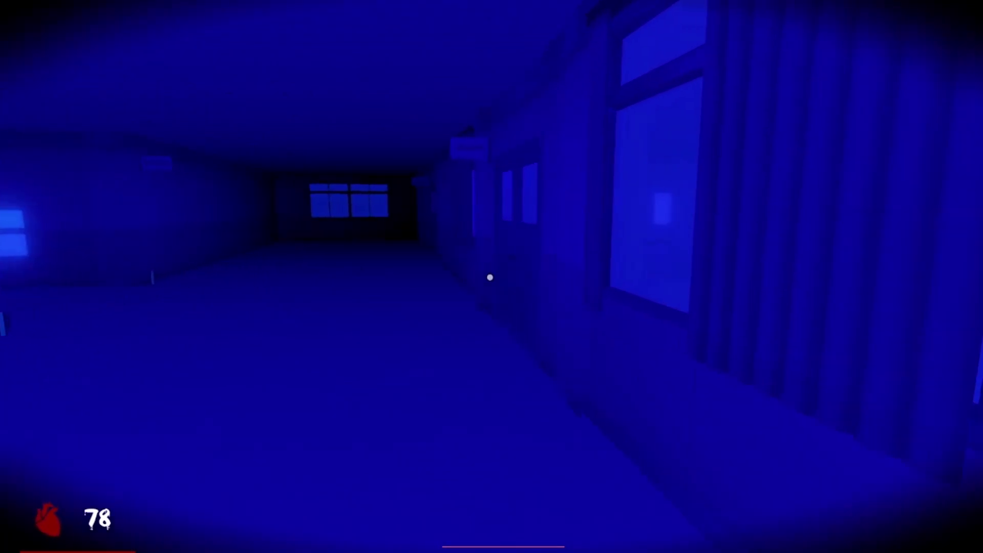
# - Try the locked double doors along the corridor, then head for the next door
pyautogui.press('w')
pyautogui.press('w')
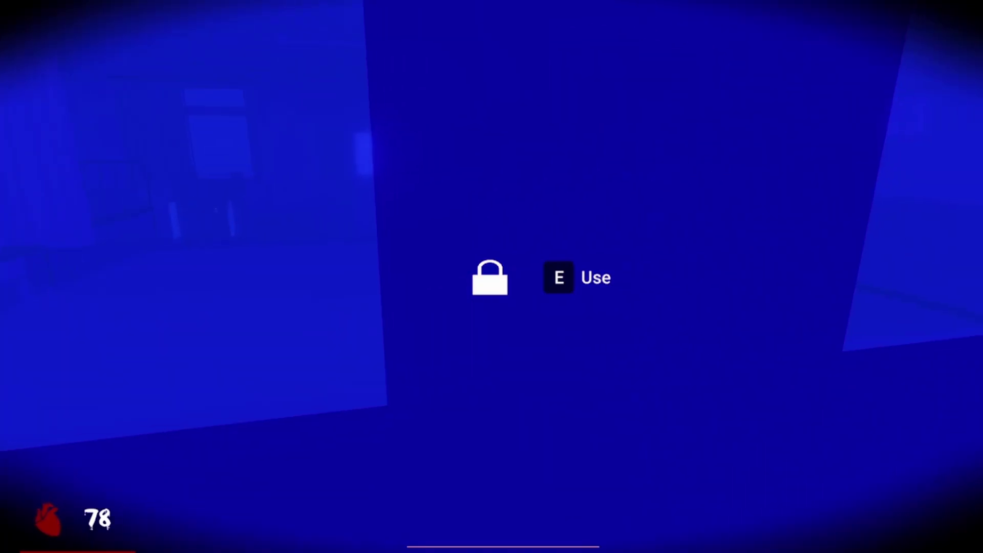
pyautogui.press('w')
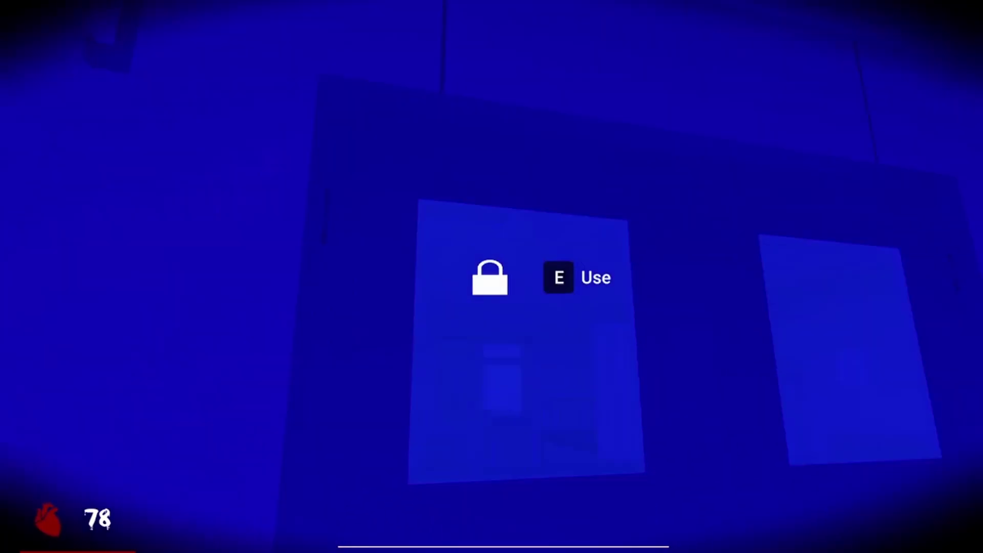
pyautogui.press('w')
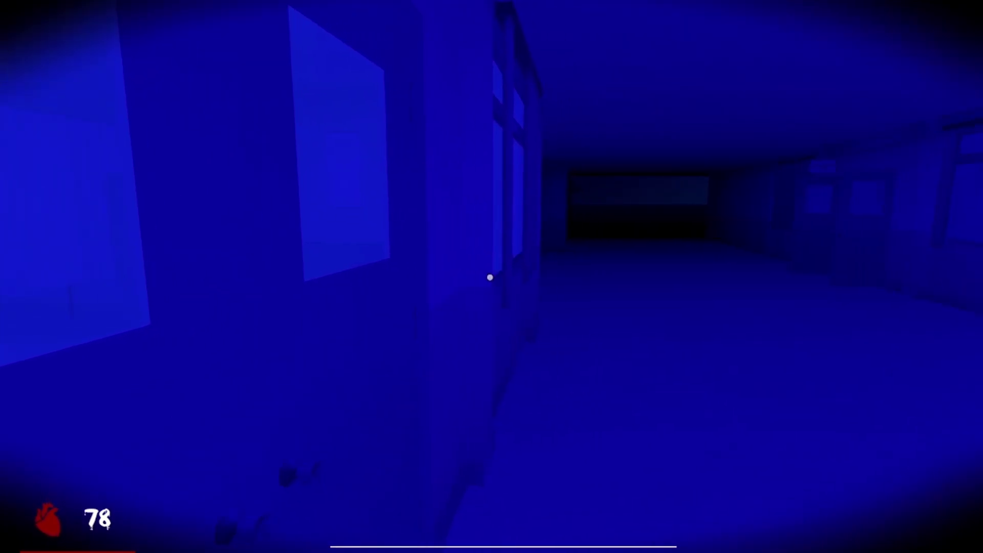
pyautogui.press('w')
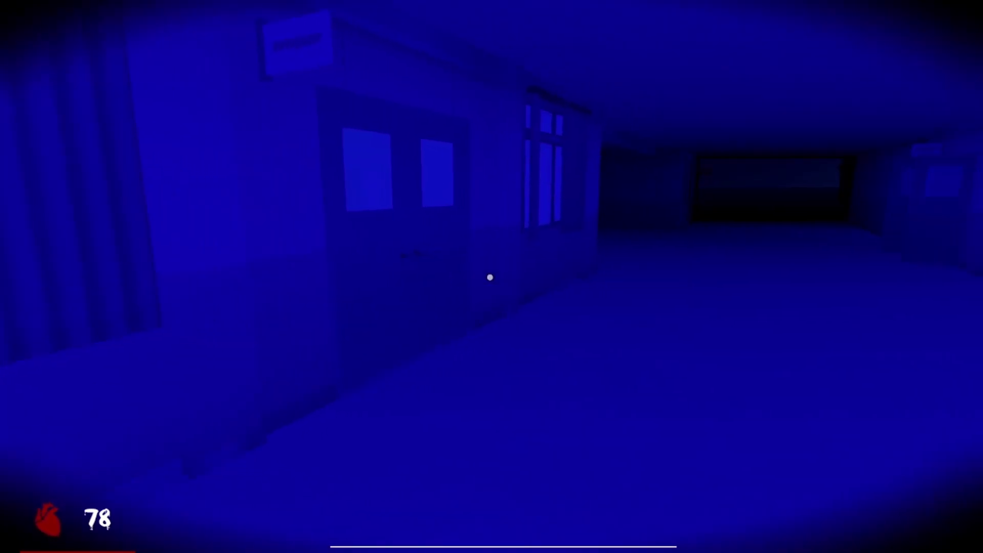
pyautogui.press('w')
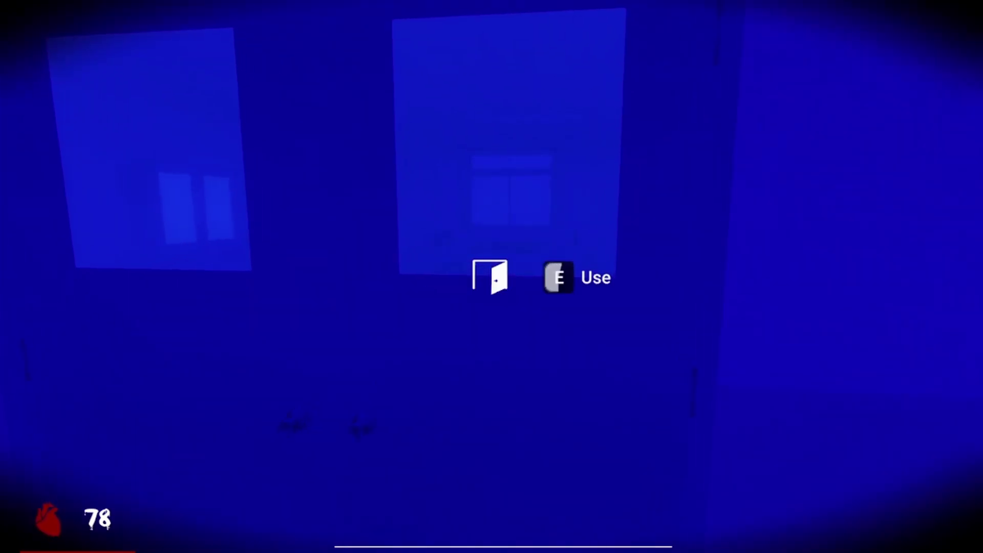
# - Enter the classroom and try taking the glowing page, which can't be stored without the journal
pyautogui.press('e')
pyautogui.press('w')
pyautogui.press('w')
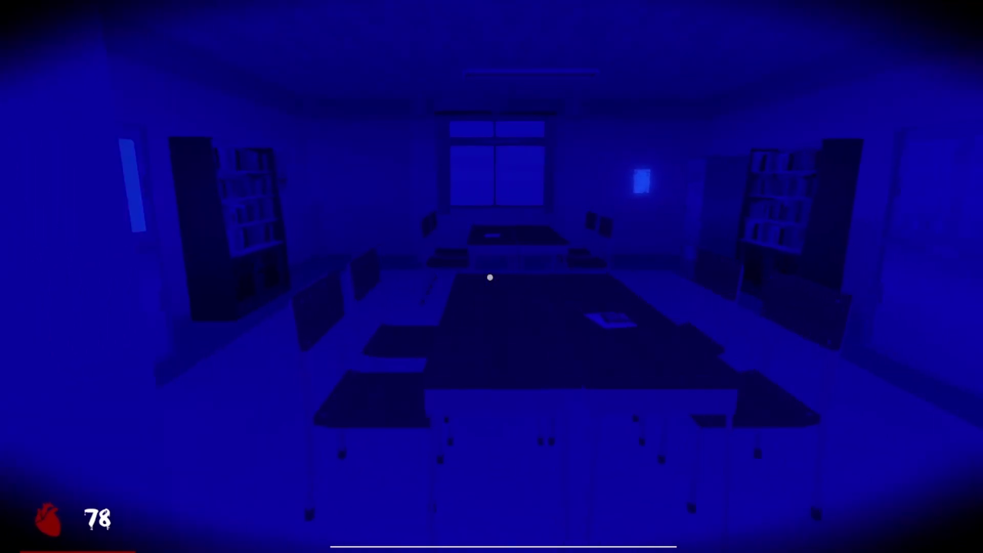
pyautogui.press('w')
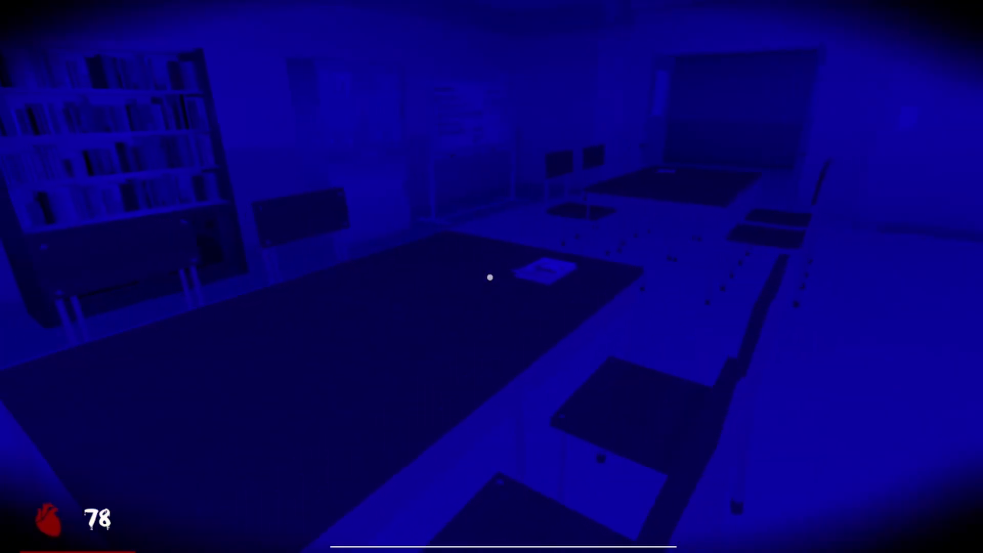
pyautogui.press('w')
pyautogui.press('e')
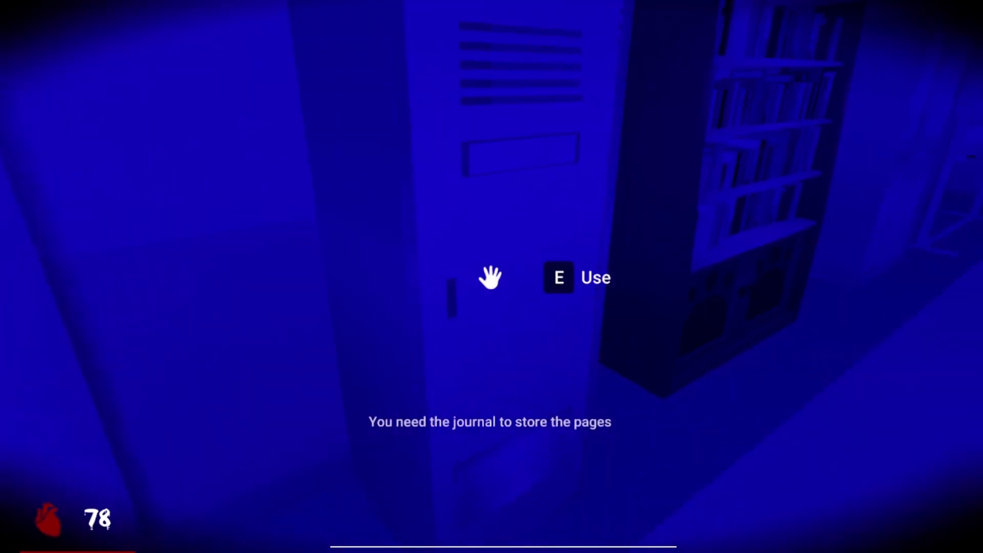
# - Crawl through the vent grille into the night courtyard
pyautogui.press('w')
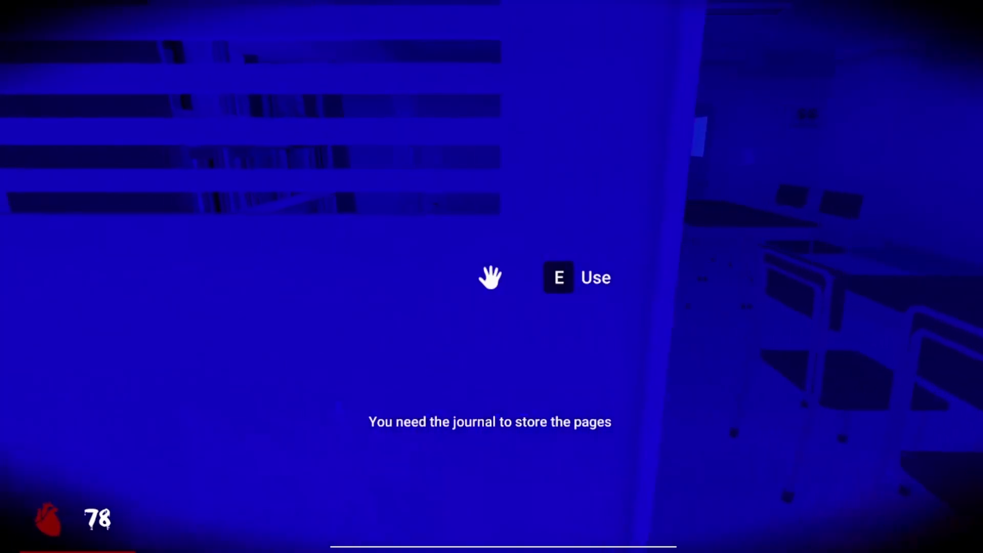
pyautogui.press('w')
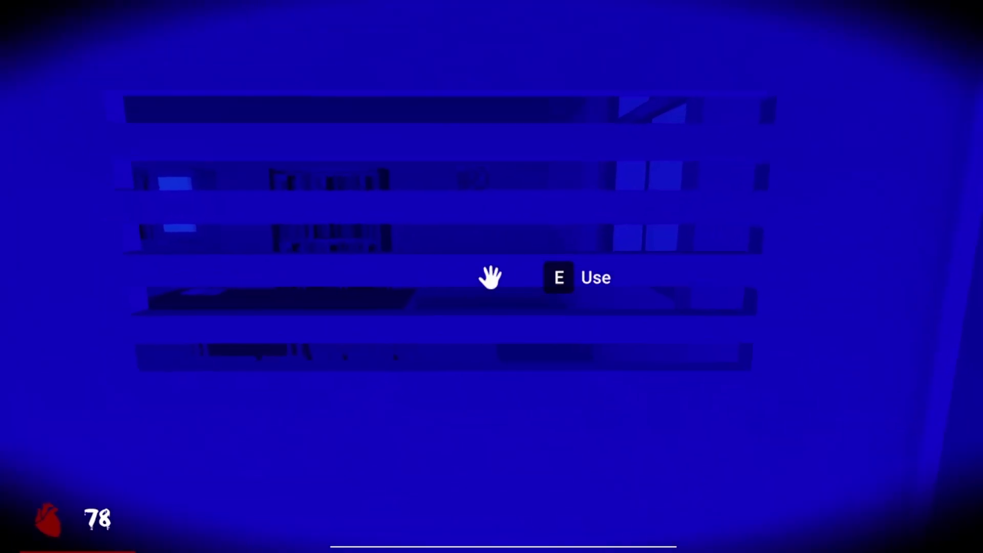
pyautogui.press('e')
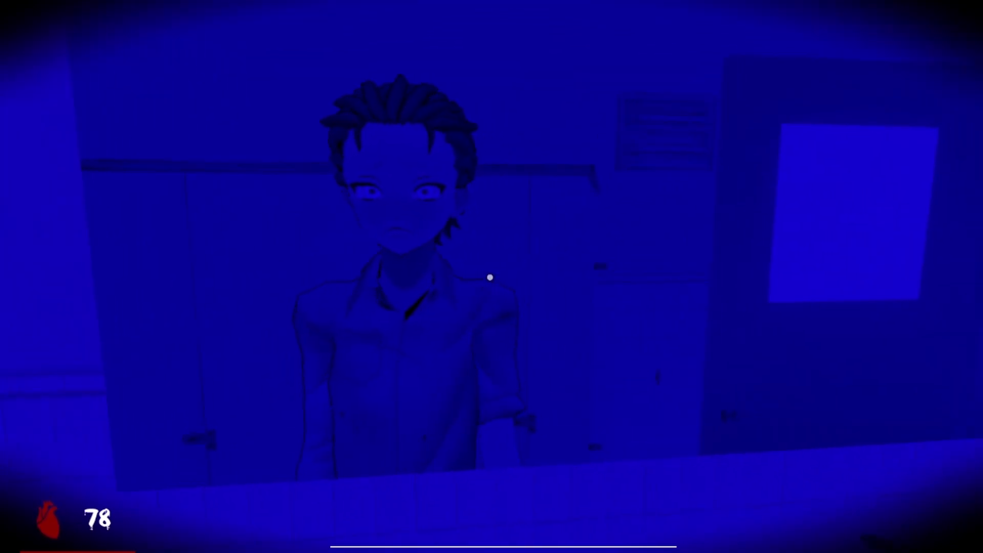
pyautogui.press('w')
pyautogui.press('w')
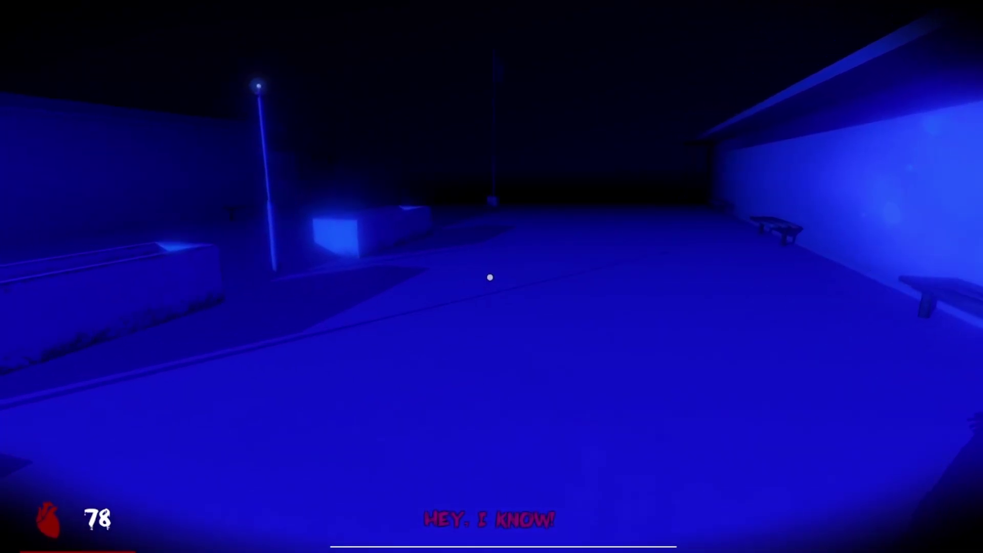
# - Walk out across the moonlit courtyard toward the distant figure
pyautogui.press('w')
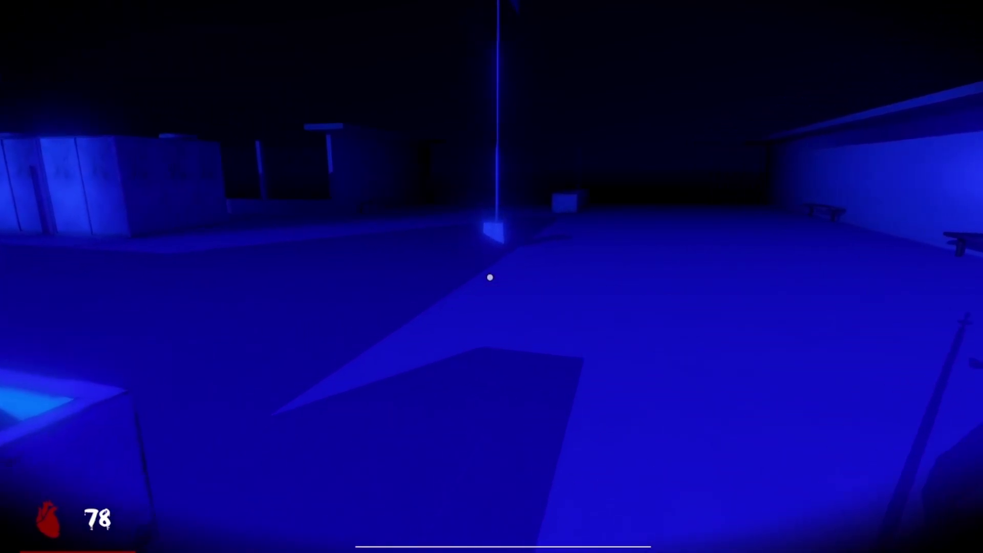
pyautogui.press('w')
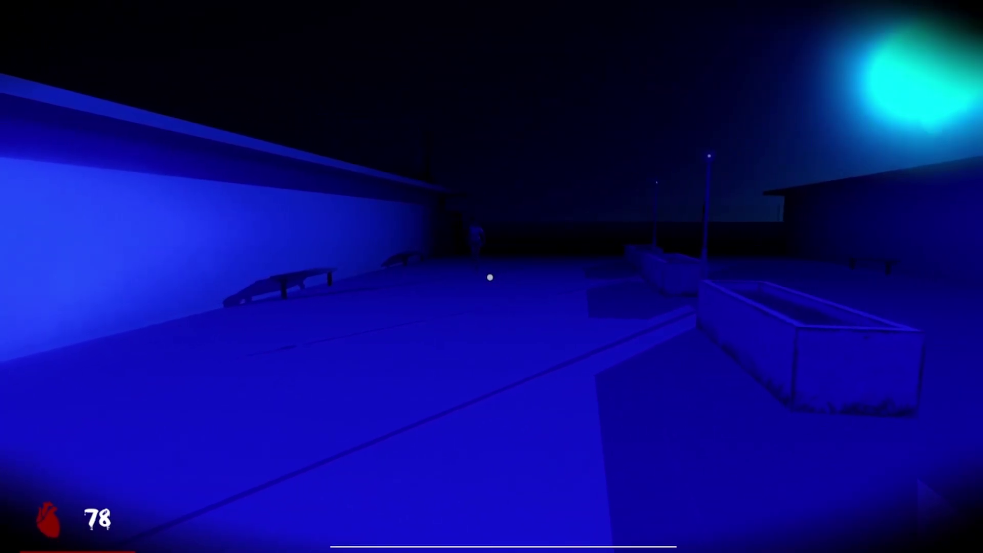
pyautogui.press('w')
pyautogui.press('w')
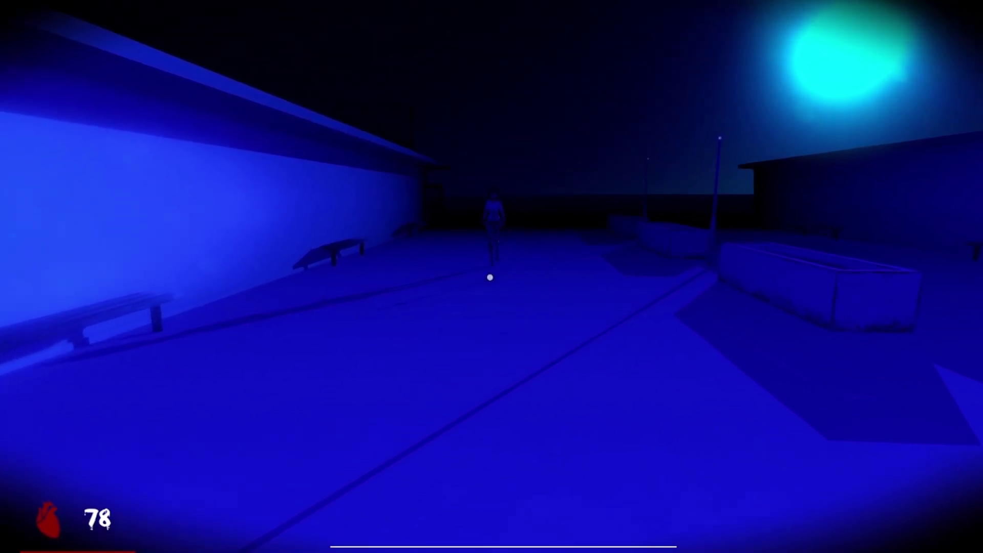
pyautogui.press('w')
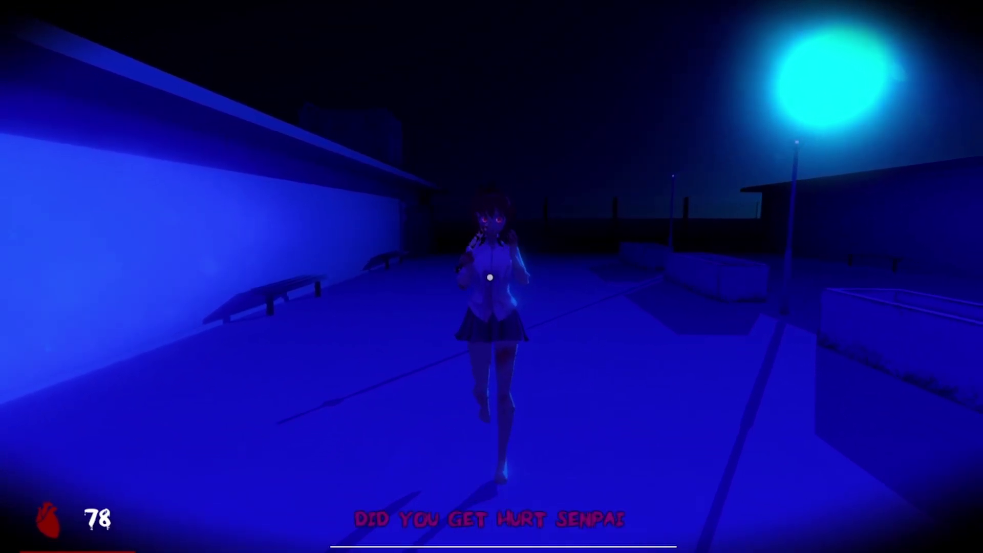
# - Back away from the knife-wielding girl, then turn and reach the usable door
pyautogui.press('s')
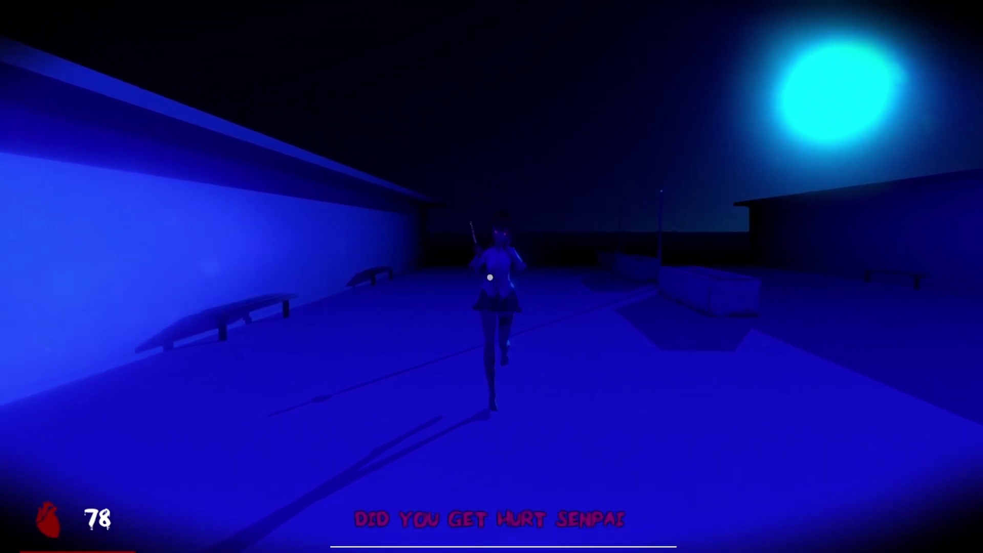
pyautogui.press('s')
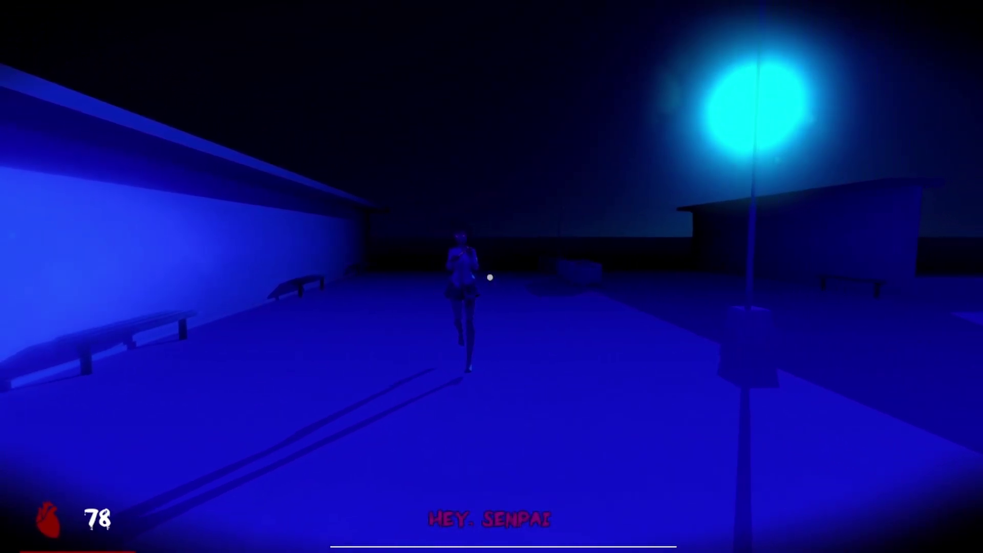
pyautogui.press('s')
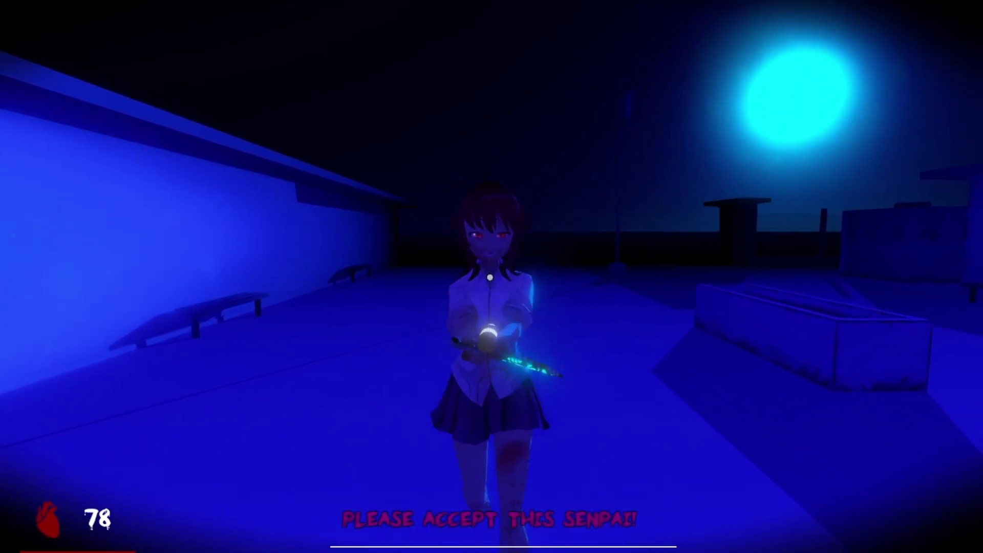
pyautogui.press('s')
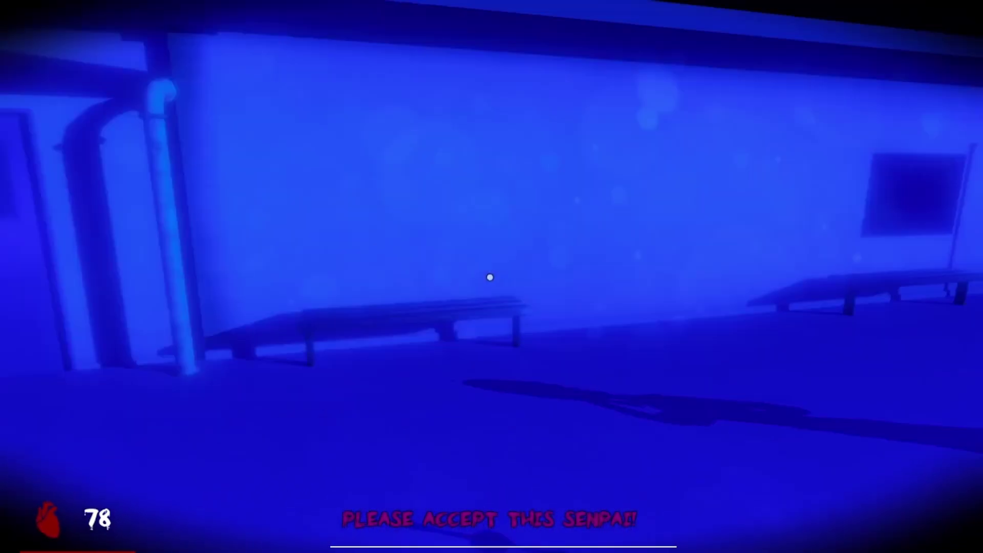
pyautogui.press('w')
# - Go through the door and run the blood-spattered corridors and rooms toward the stairs
pyautogui.press('e')
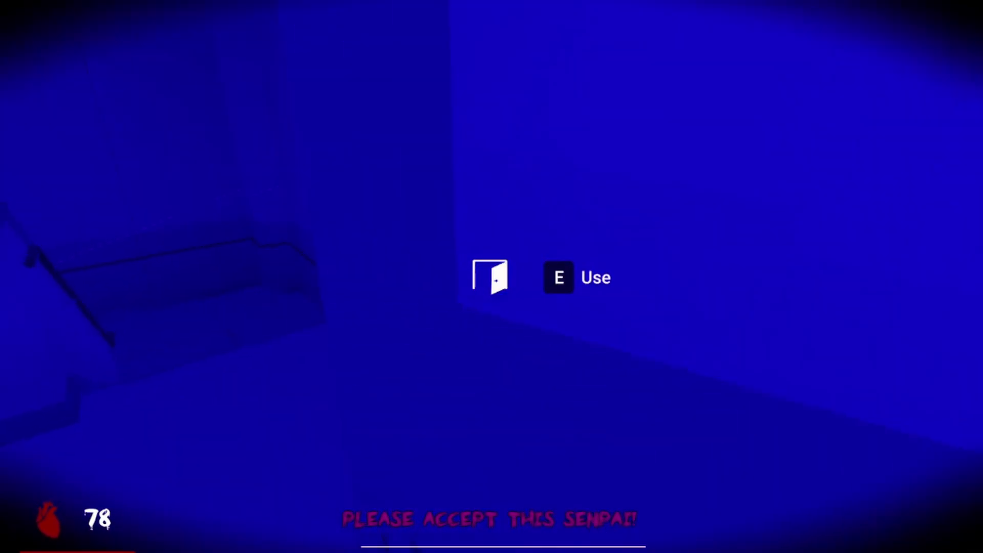
pyautogui.press('w')
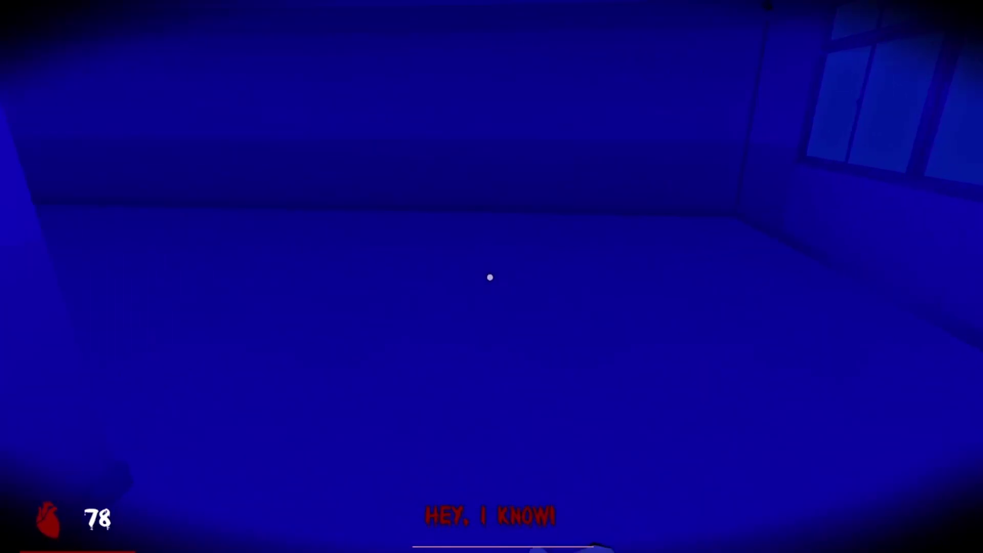
pyautogui.press('w')
pyautogui.press('w')
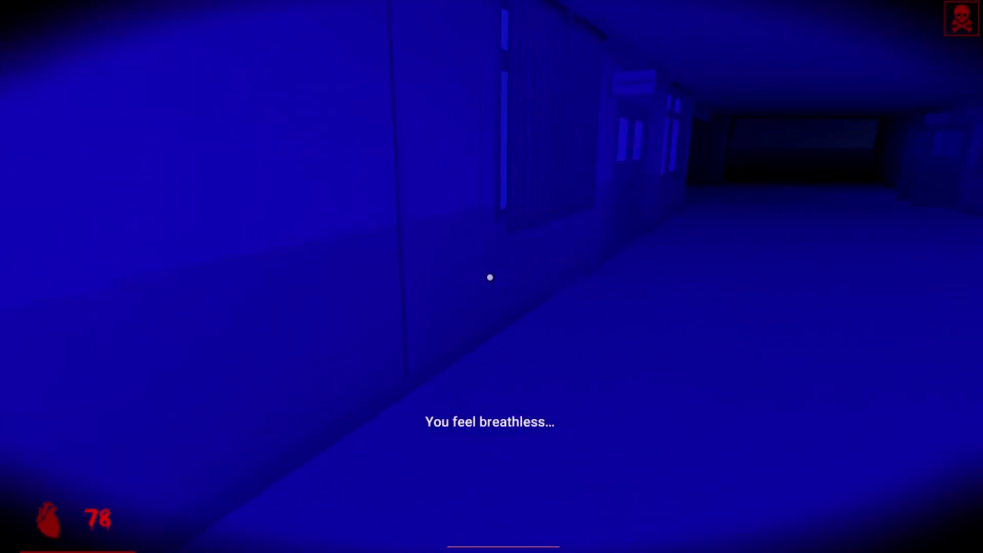
pyautogui.press('w')
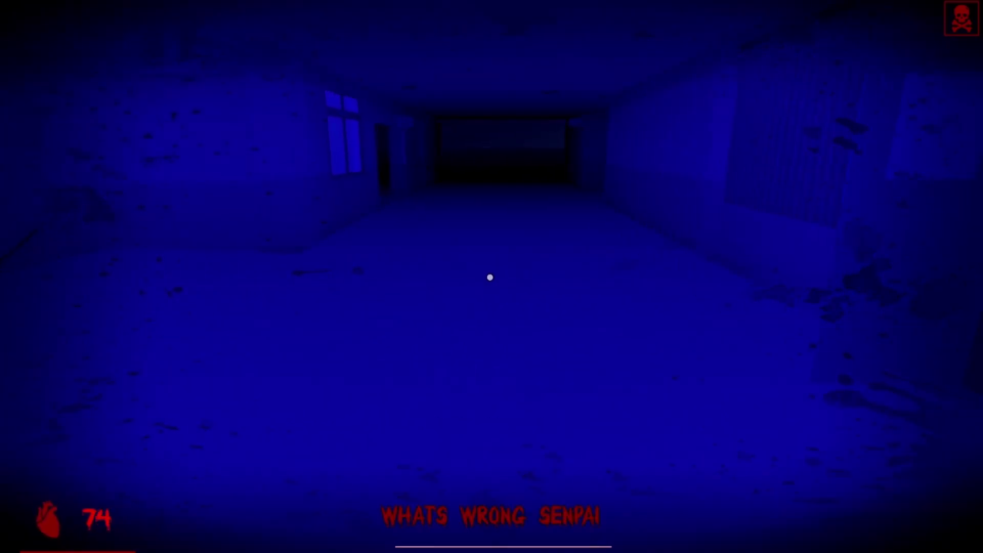
pyautogui.press('w')
pyautogui.press('w')
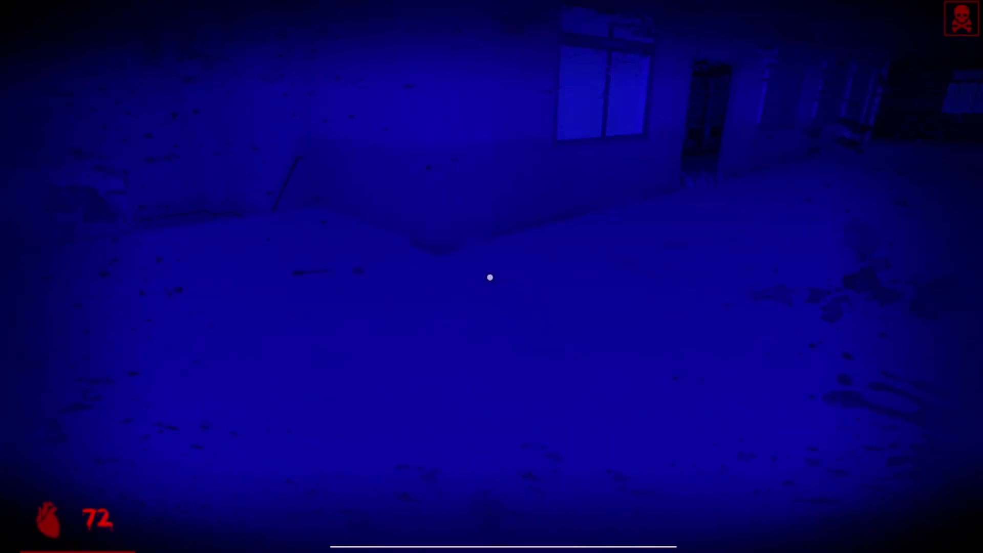
pyautogui.press('w')
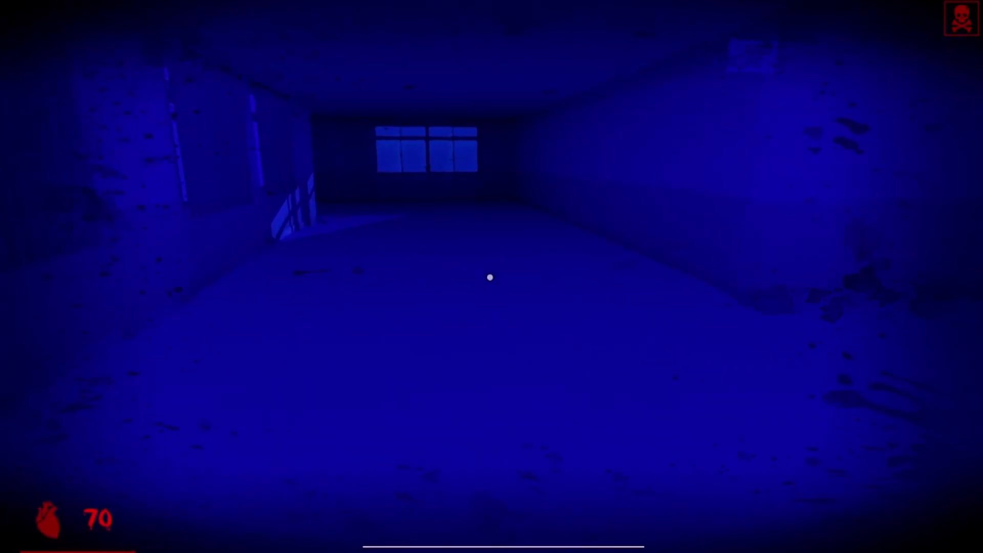
pyautogui.press('w')
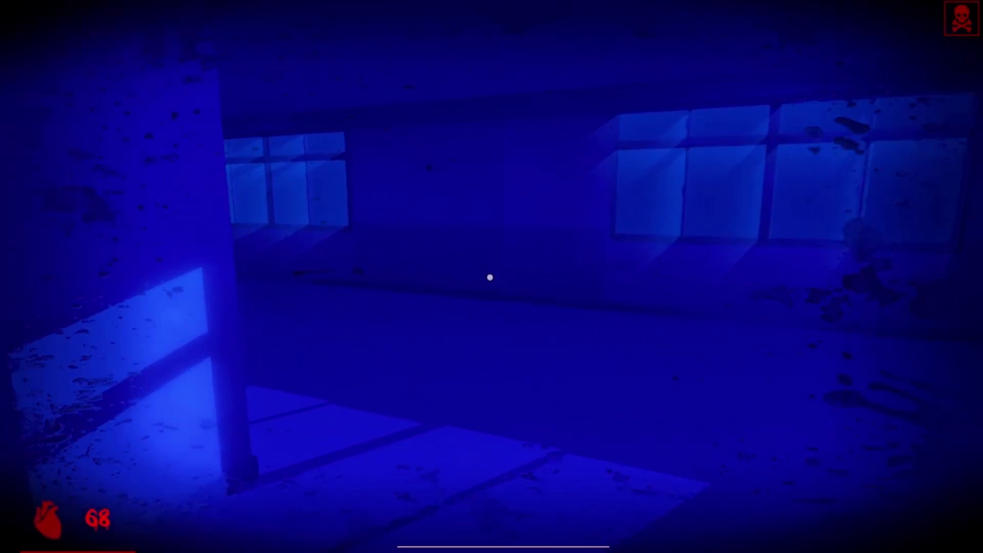
# - Head for the stairs and step out of the locker until health runs out
pyautogui.press('w')
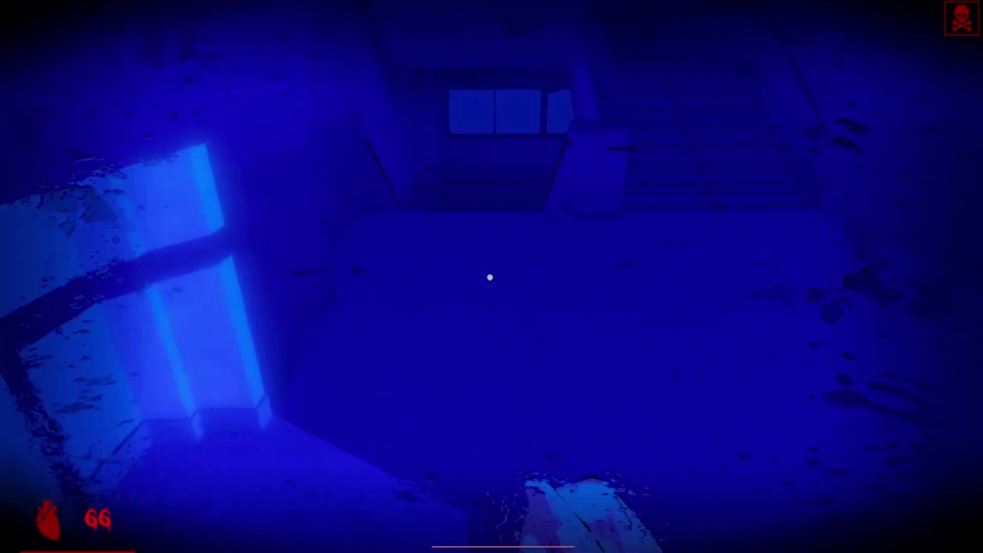
pyautogui.press('w')
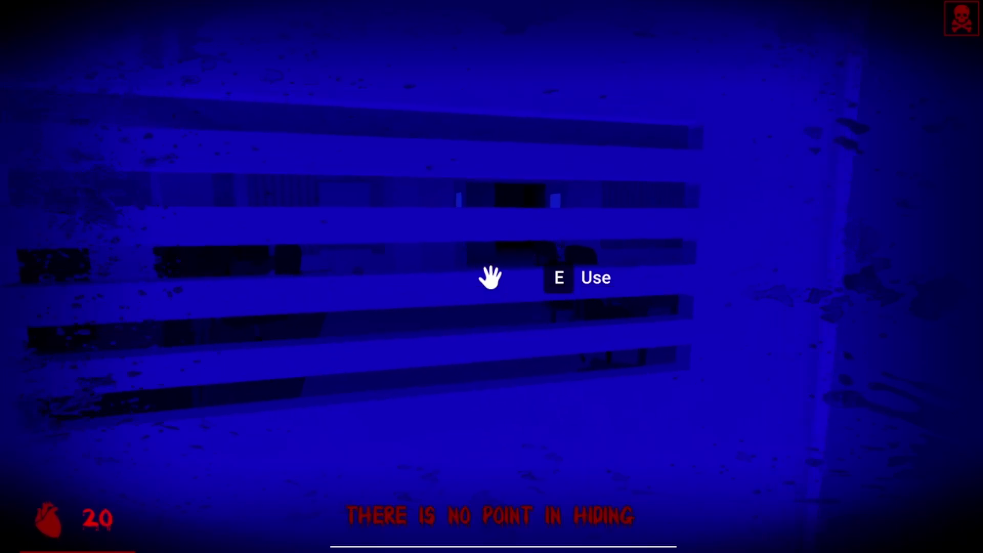
pyautogui.press('e')
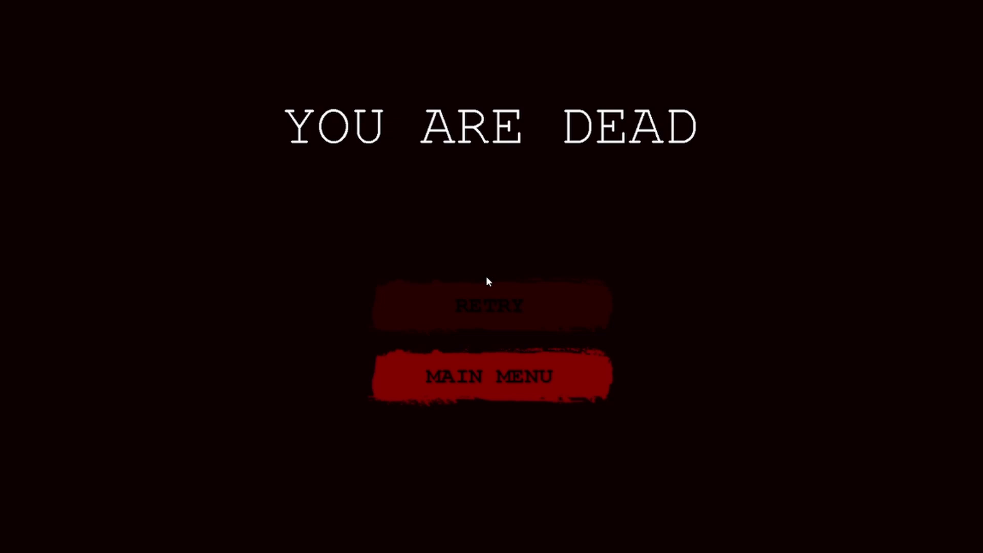
# - Leave the YOU ARE DEAD screen via MAIN MENU
pyautogui.click(464, 390)
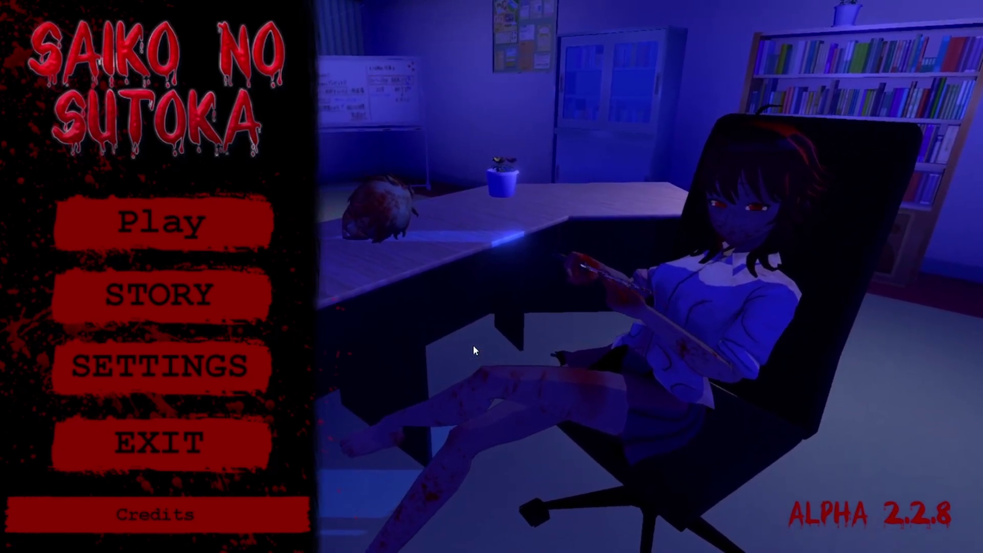
# - Preview the Nightmare, Yangire, Hard, Normal and Yandere modes from the Play list
pyautogui.click(236, 228)
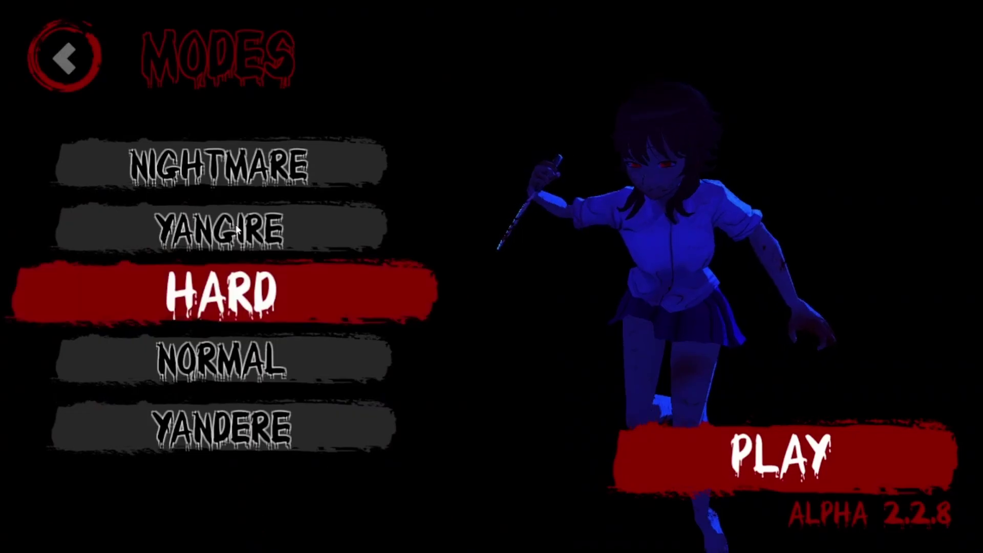
pyautogui.click(321, 165)
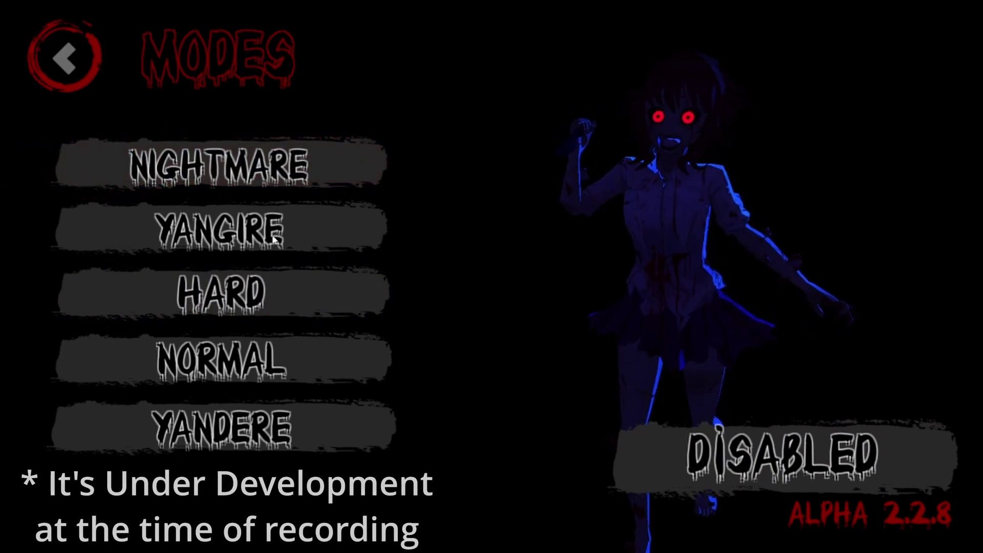
pyautogui.click(220, 229)
pyautogui.click(326, 290)
pyautogui.click(326, 346)
pyautogui.click(322, 412)
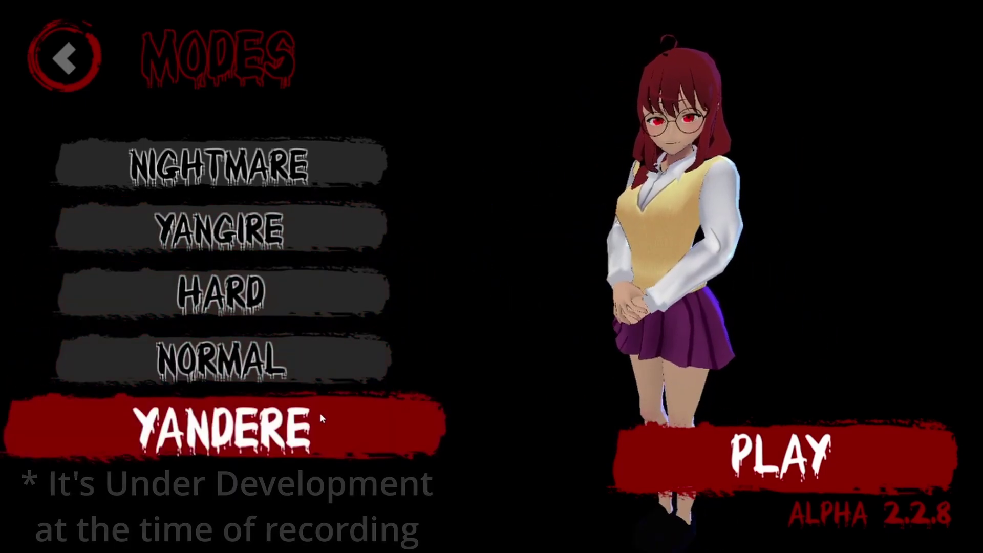